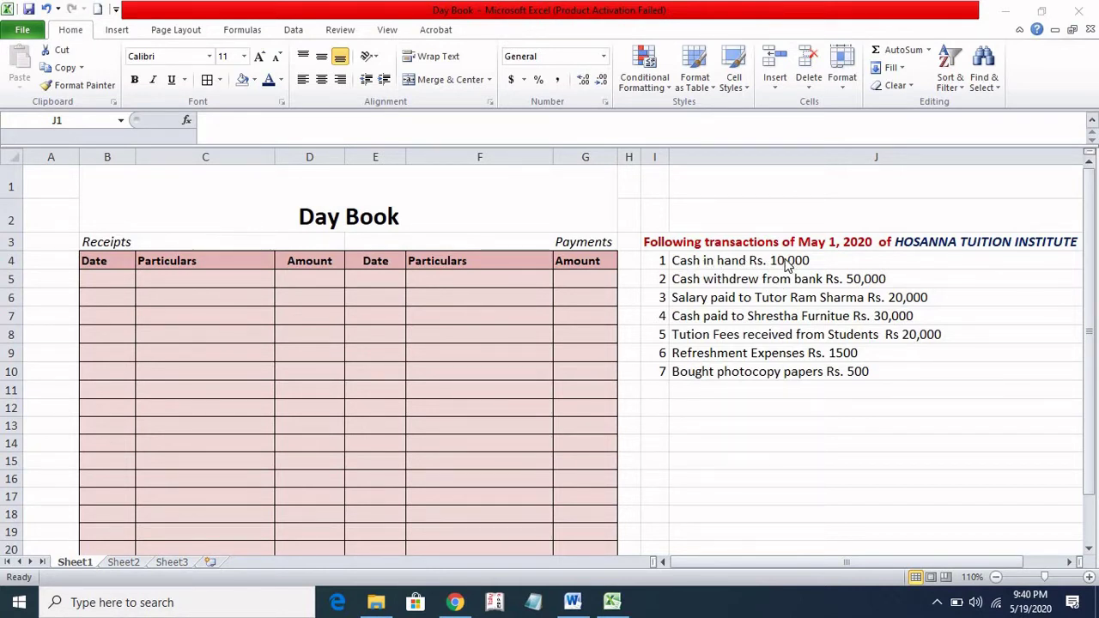
# Step: Enter the opening date 1-5-2020 in cell B6
pyautogui.click(114, 296)
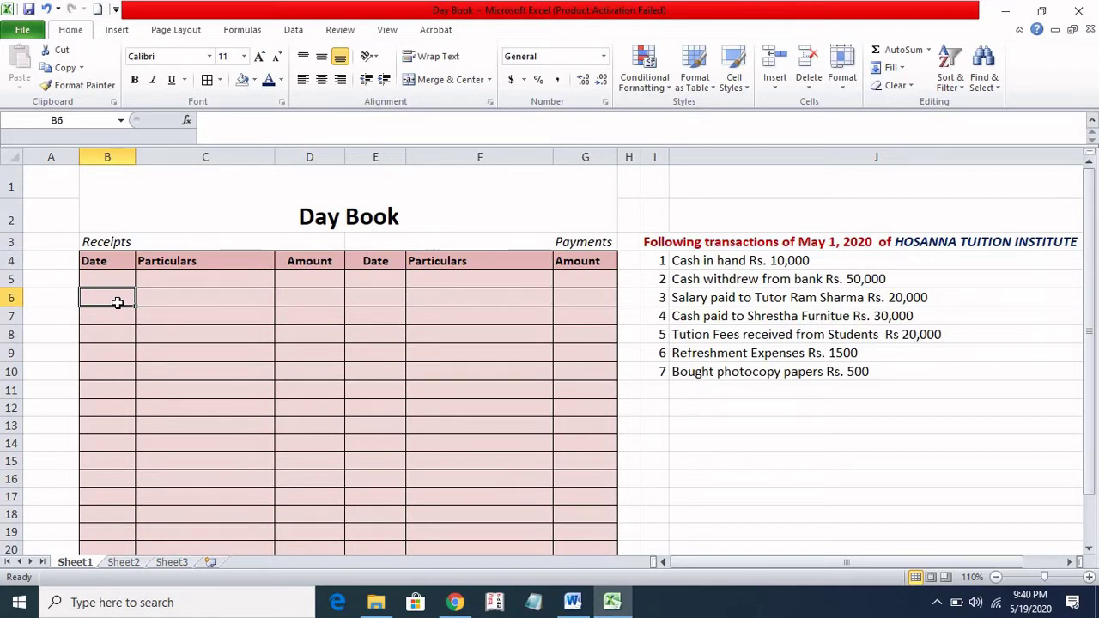
pyautogui.write('1')
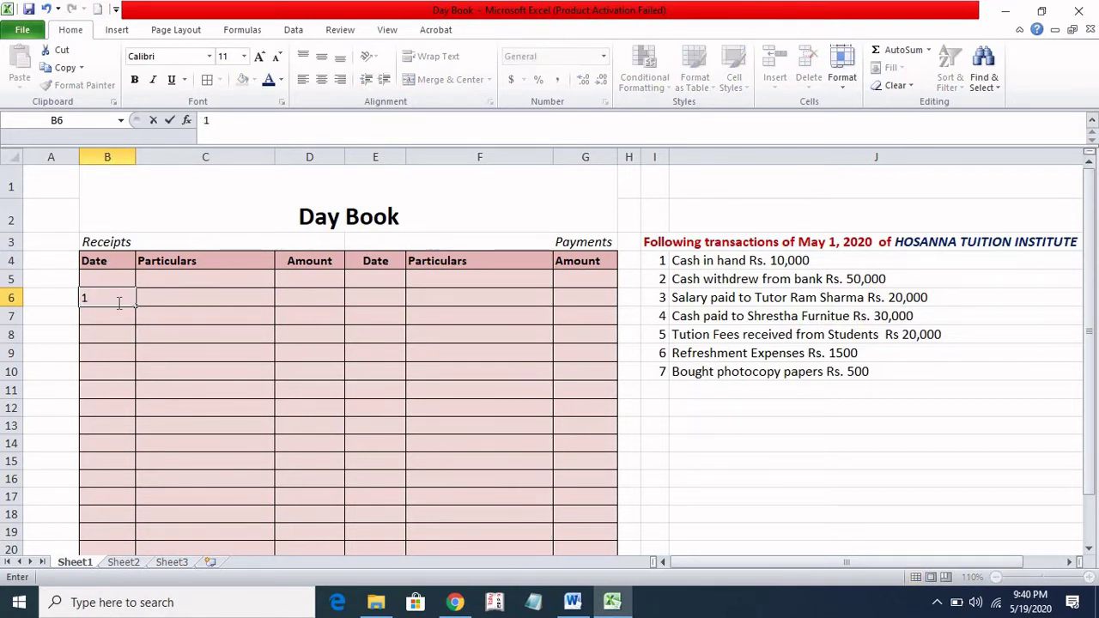
pyautogui.write('-')
pyautogui.write('5-')
pyautogui.write('2020')
pyautogui.press('Return')
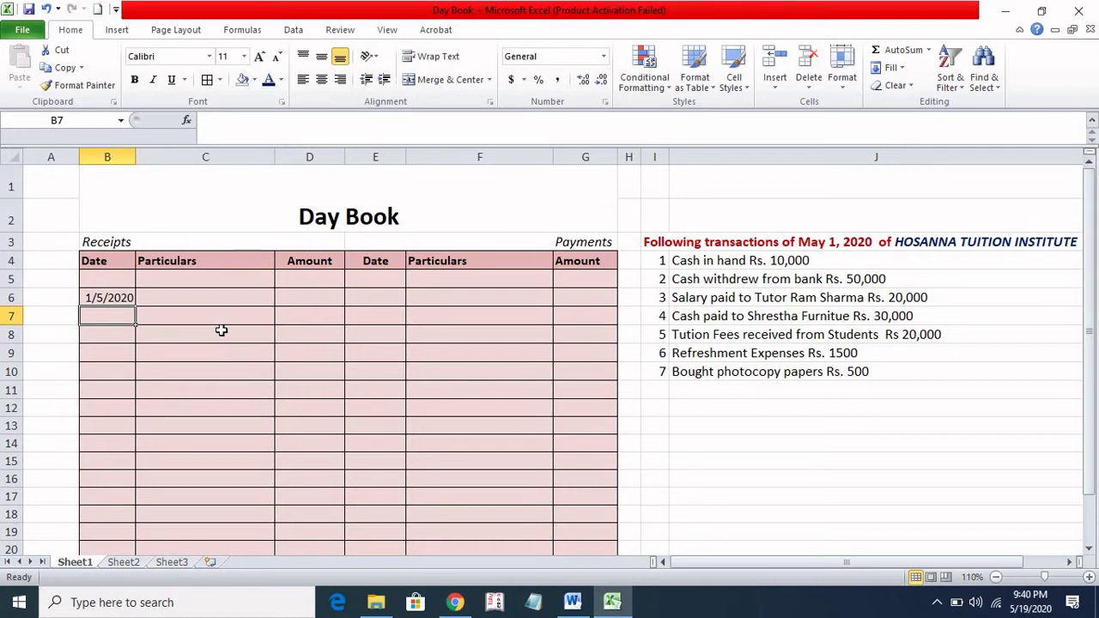
# Step: Enter the particulars 'To balance b/d' in C6, correcting the typos
pyautogui.click(173, 296)
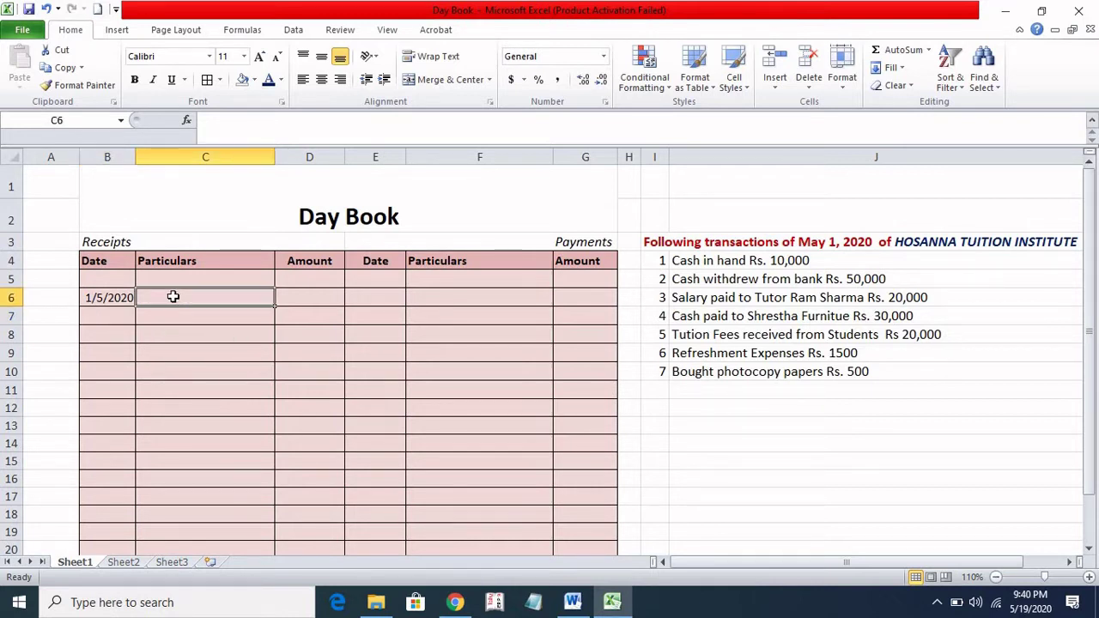
pyautogui.write('T')
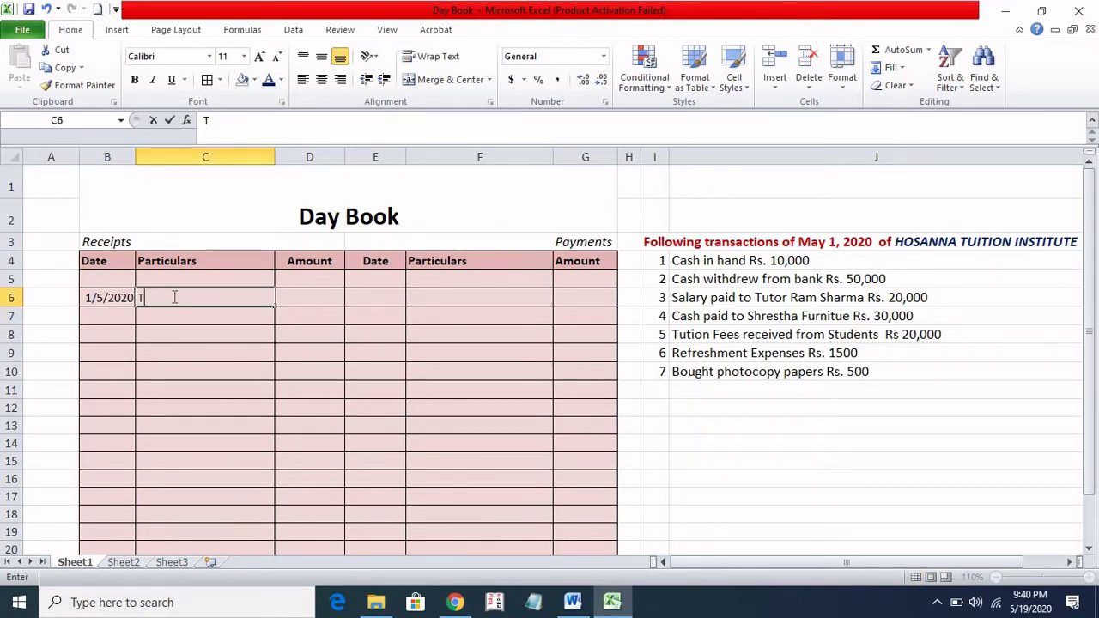
pyautogui.write('o ban')
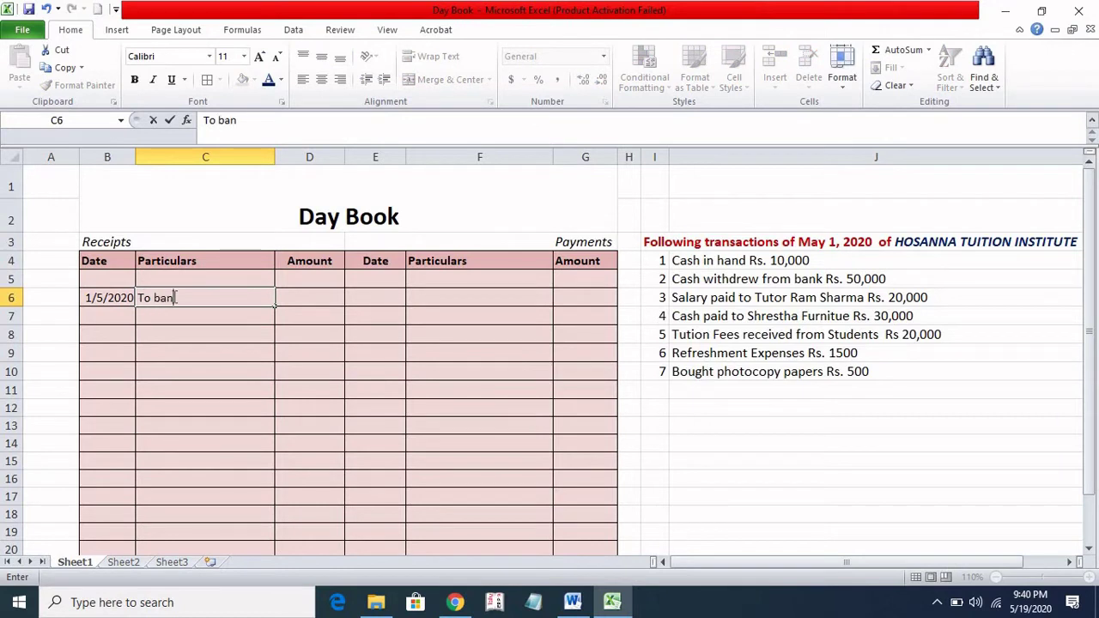
pyautogui.write('lance')
pyautogui.write(' c/d')
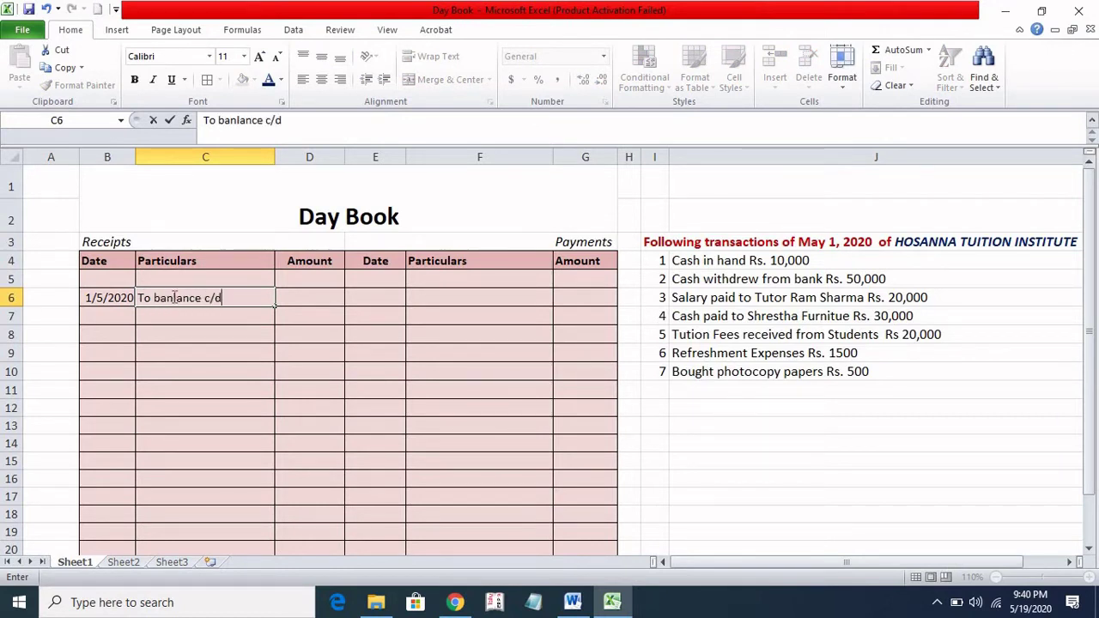
pyautogui.click(171, 303)
pyautogui.press('BackSpace')
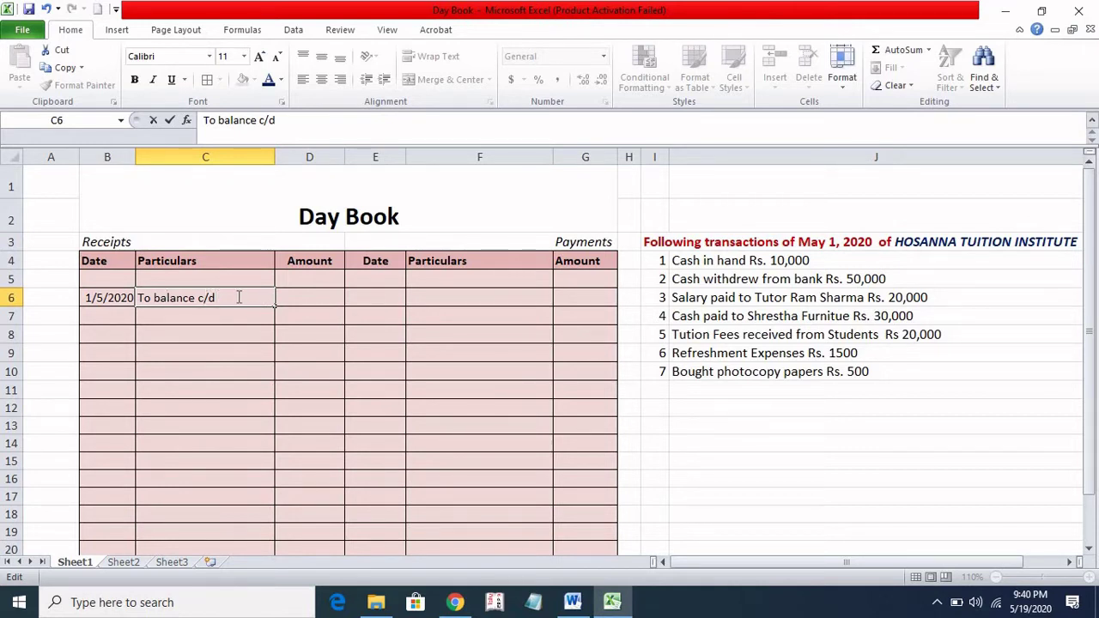
pyautogui.press('BackSpace')
pyautogui.write('b')
pyautogui.click(230, 348)
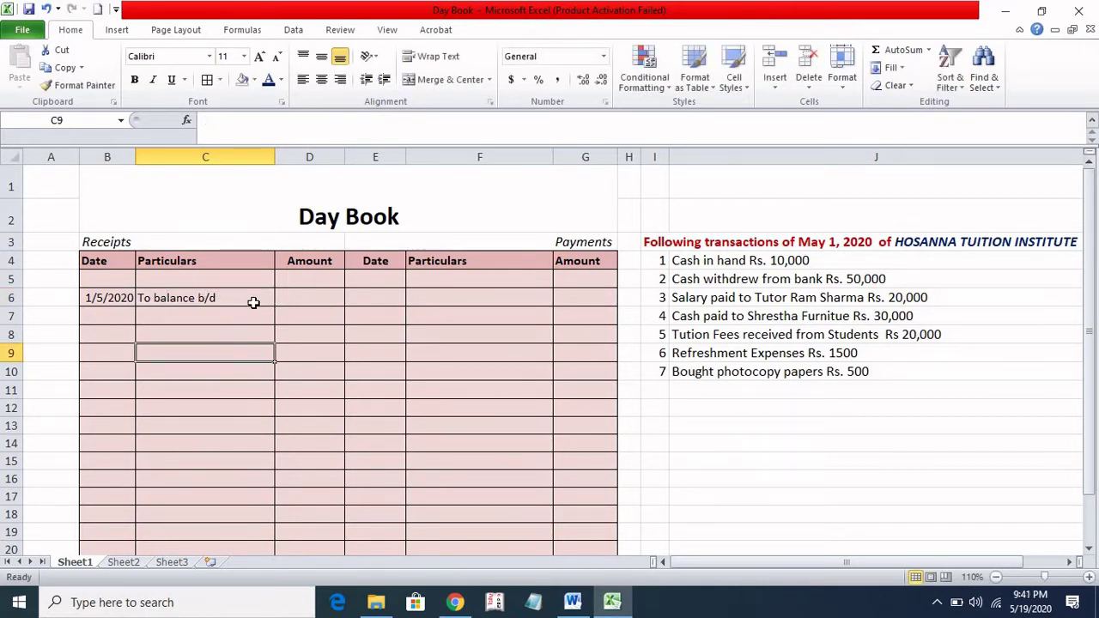
# Step: Enter the opening receipt amount 10000 in D6
pyautogui.click(311, 297)
pyautogui.write('1')
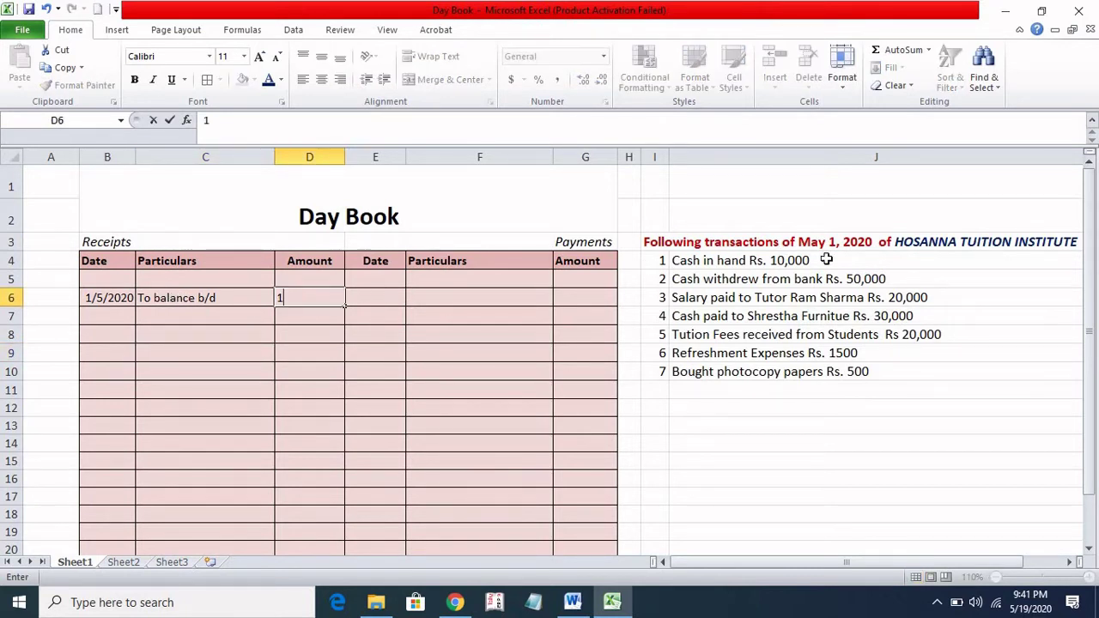
pyautogui.write('0000')
pyautogui.press('Return')
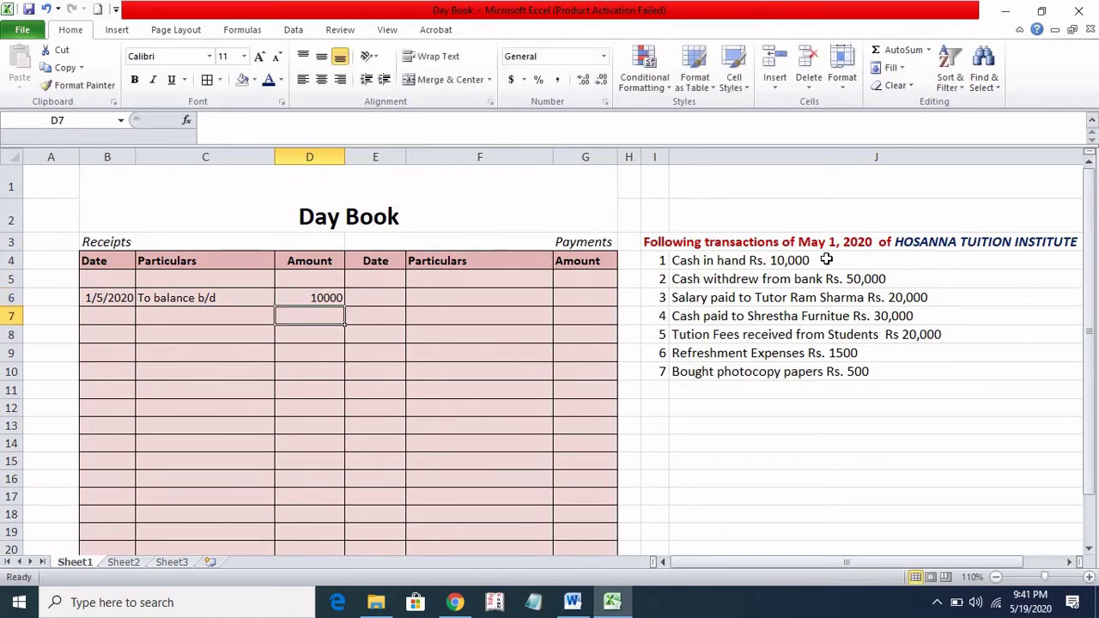
# Step: Apply Comma Style to Amount columns D and G so D6 shows 10,000.00
pyautogui.click(309, 157)
pyautogui.click(558, 80)
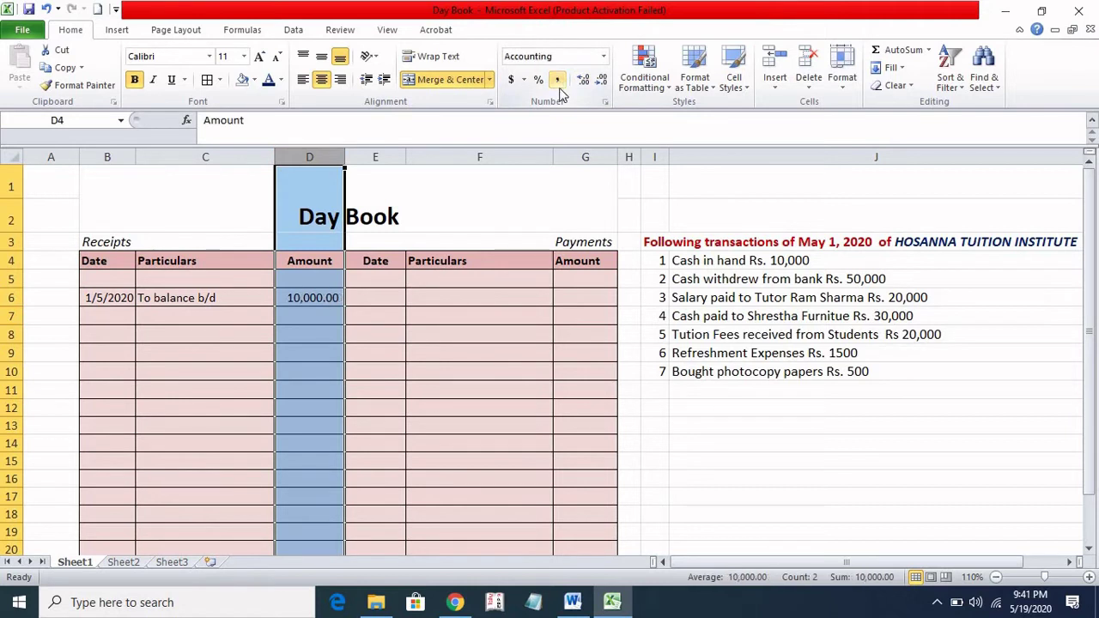
pyautogui.click(586, 153)
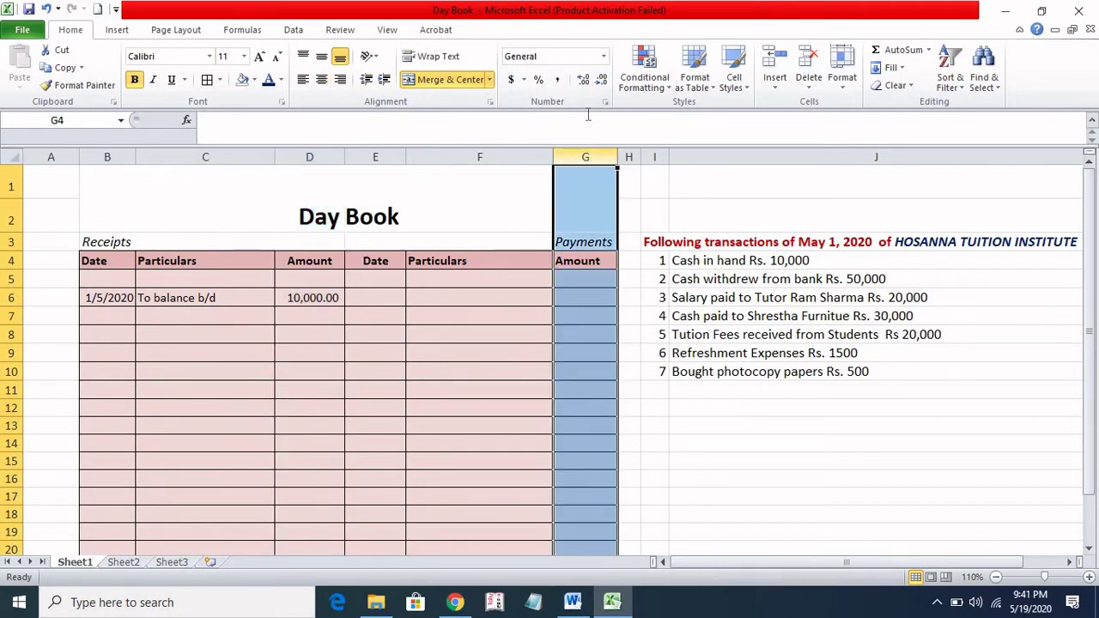
pyautogui.click(558, 80)
pyautogui.click(756, 438)
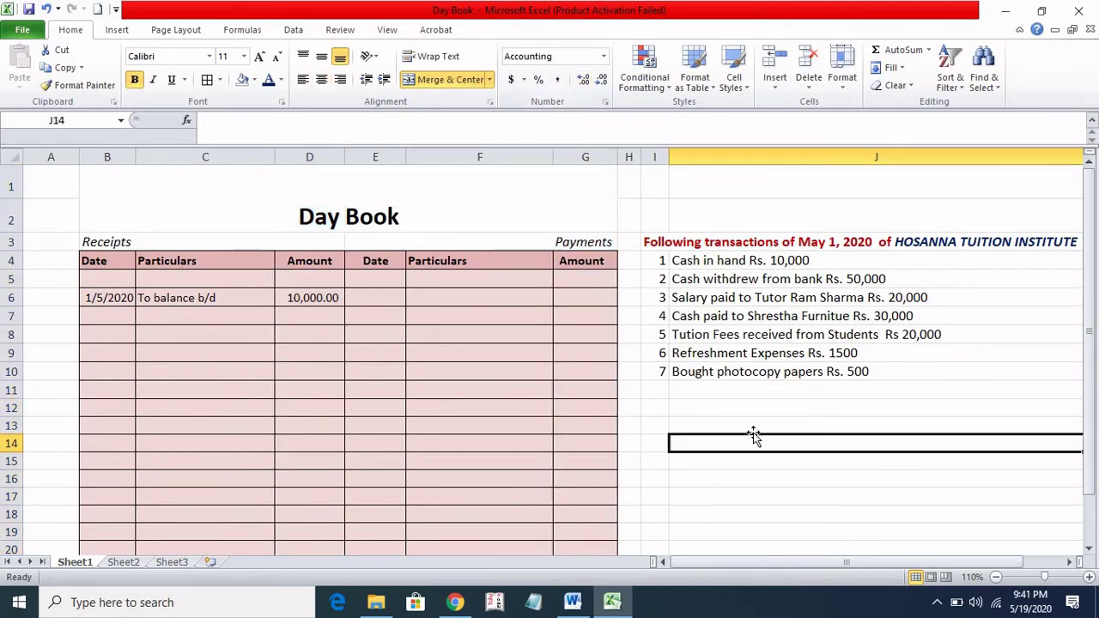
pyautogui.click(329, 298)
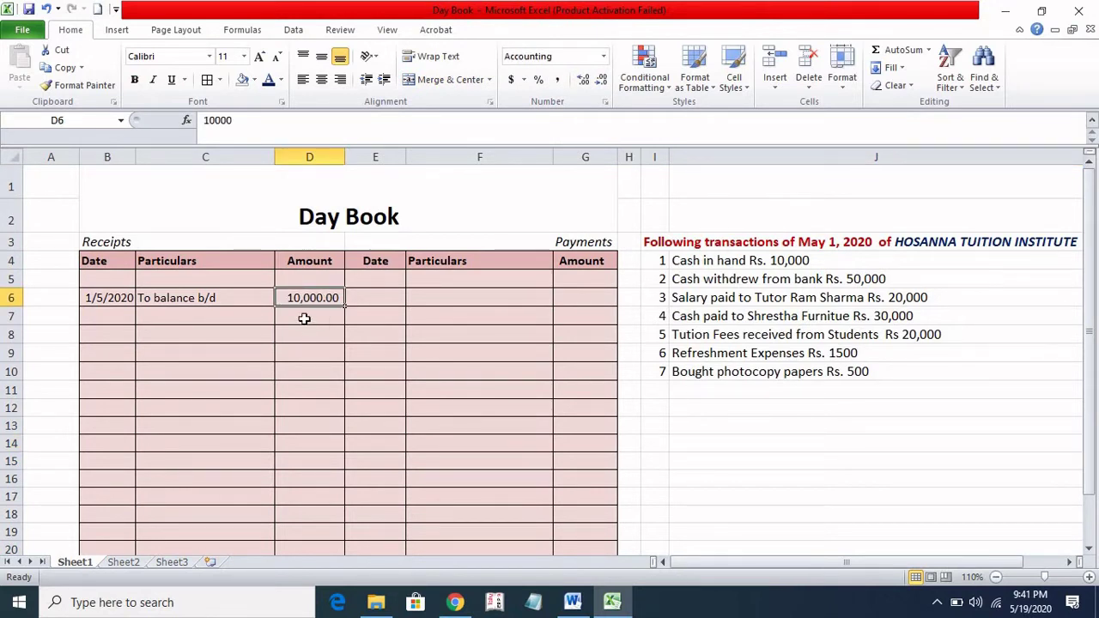
pyautogui.click(305, 316)
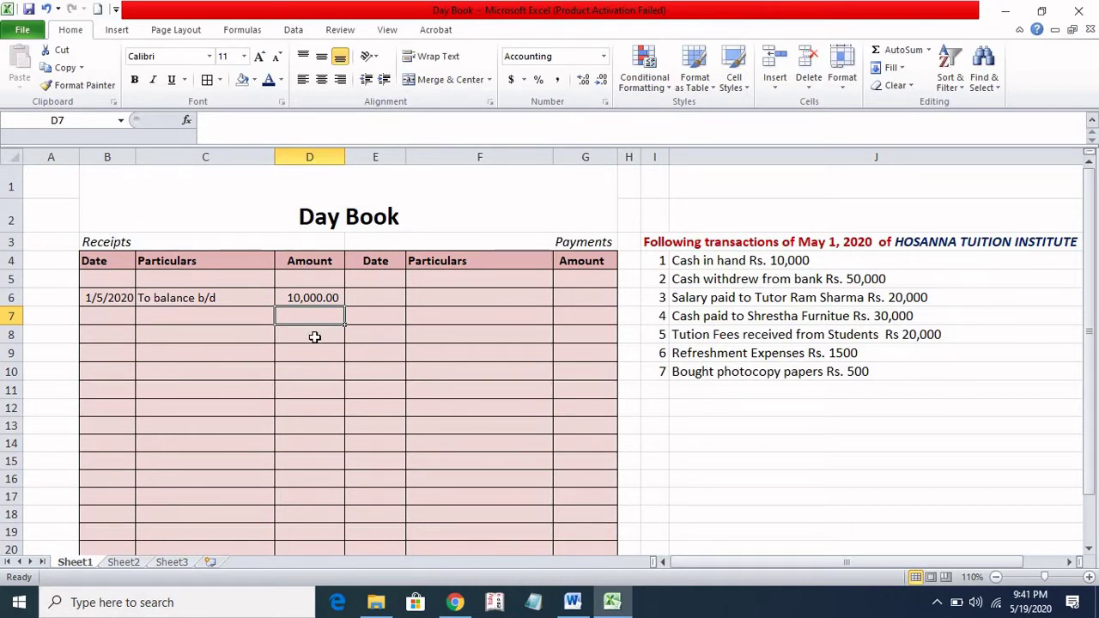
# Step: Add receipt row 7: 'To Bank a/c' in C7 with 50000 in D7
pyautogui.click(155, 319)
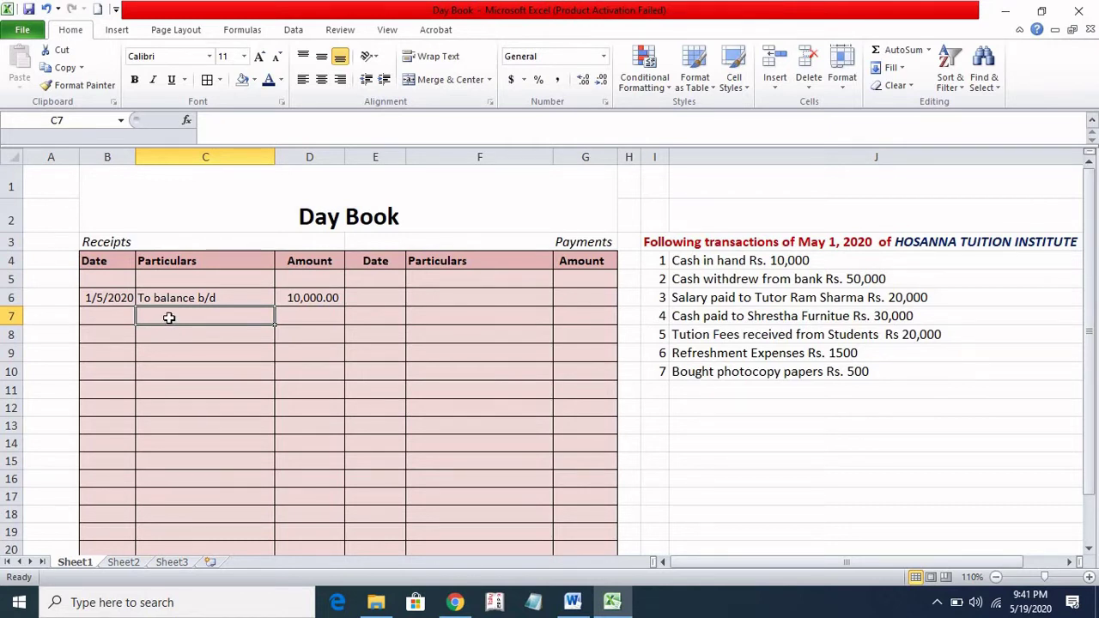
pyautogui.write('To ')
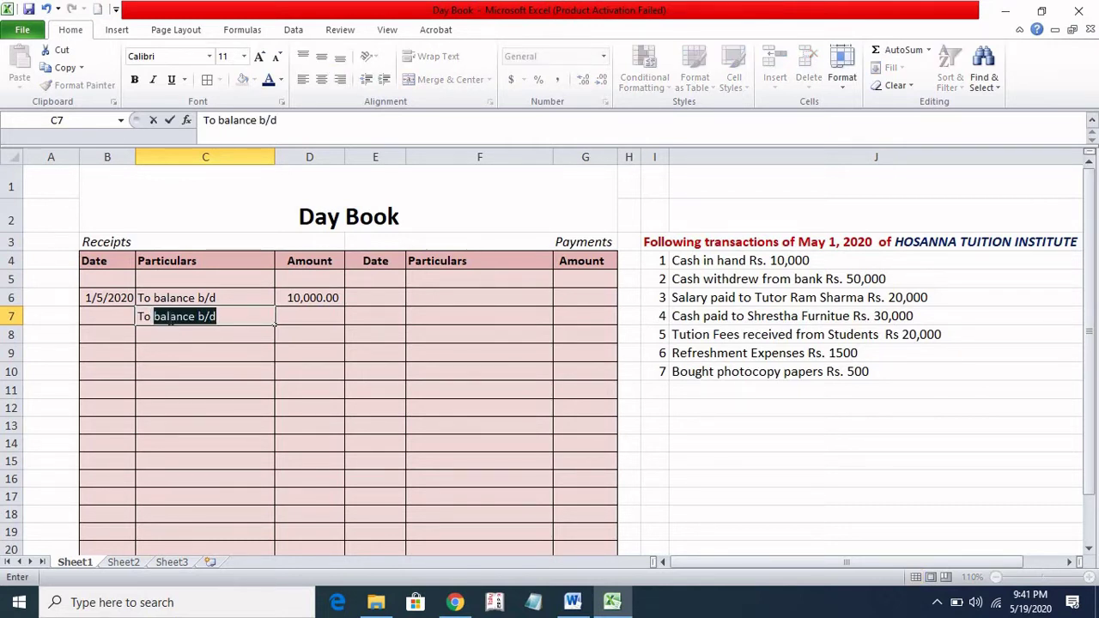
pyautogui.write('B')
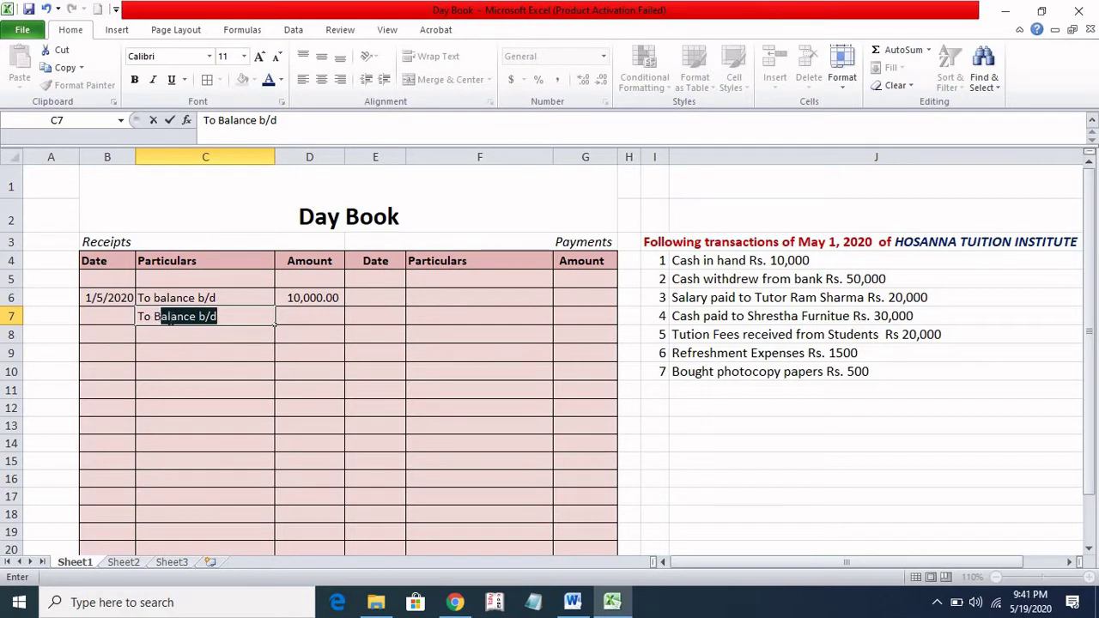
pyautogui.write('ank')
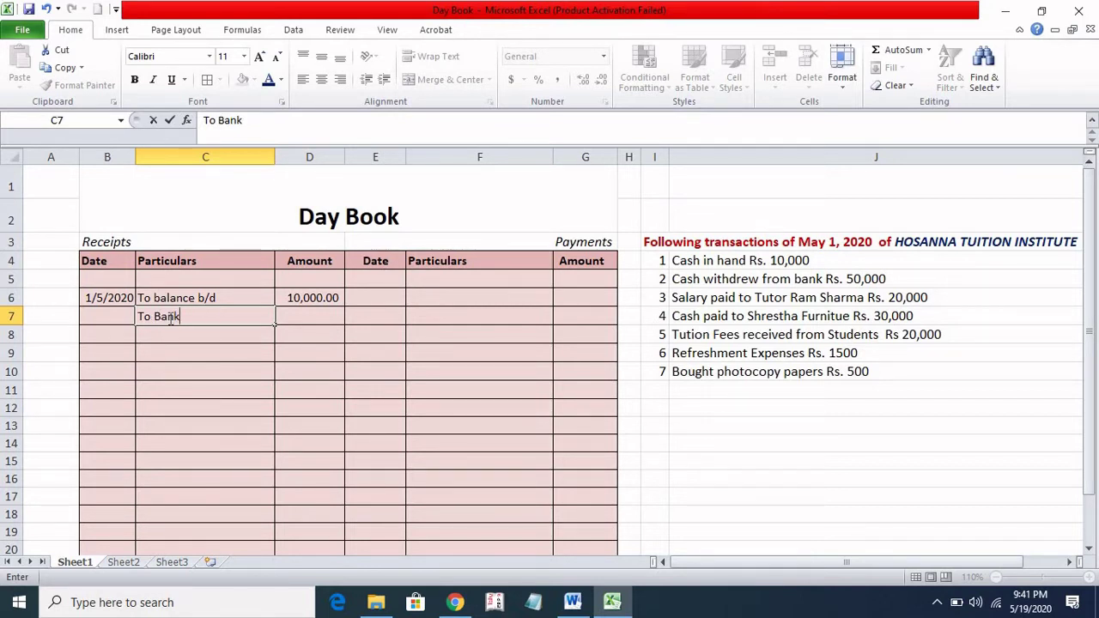
pyautogui.write(' a/c')
pyautogui.press('Tab')
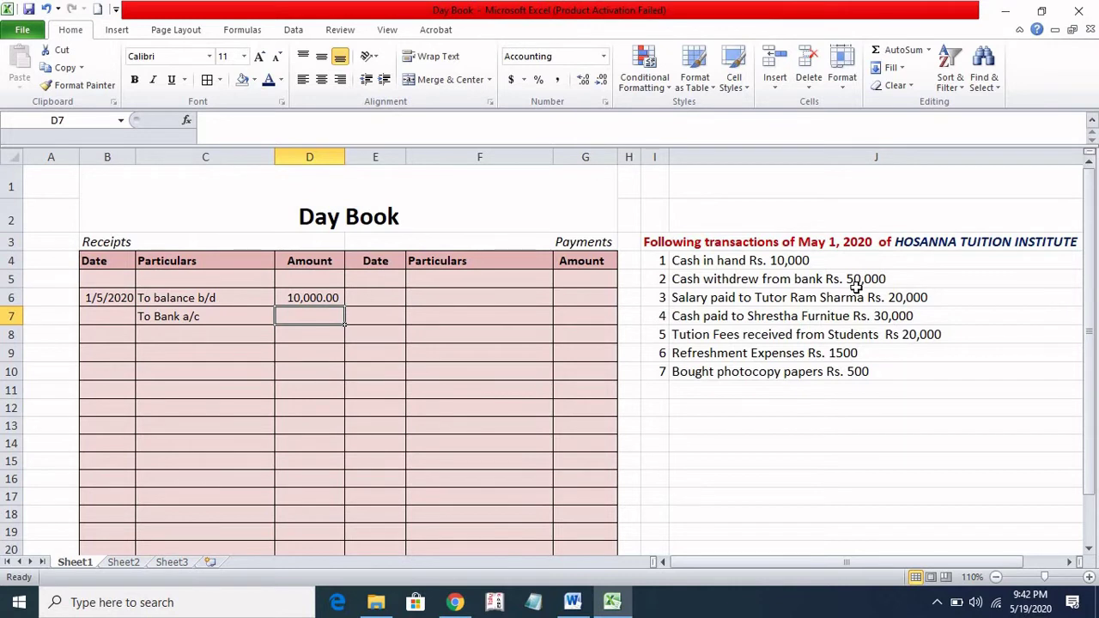
pyautogui.write('5')
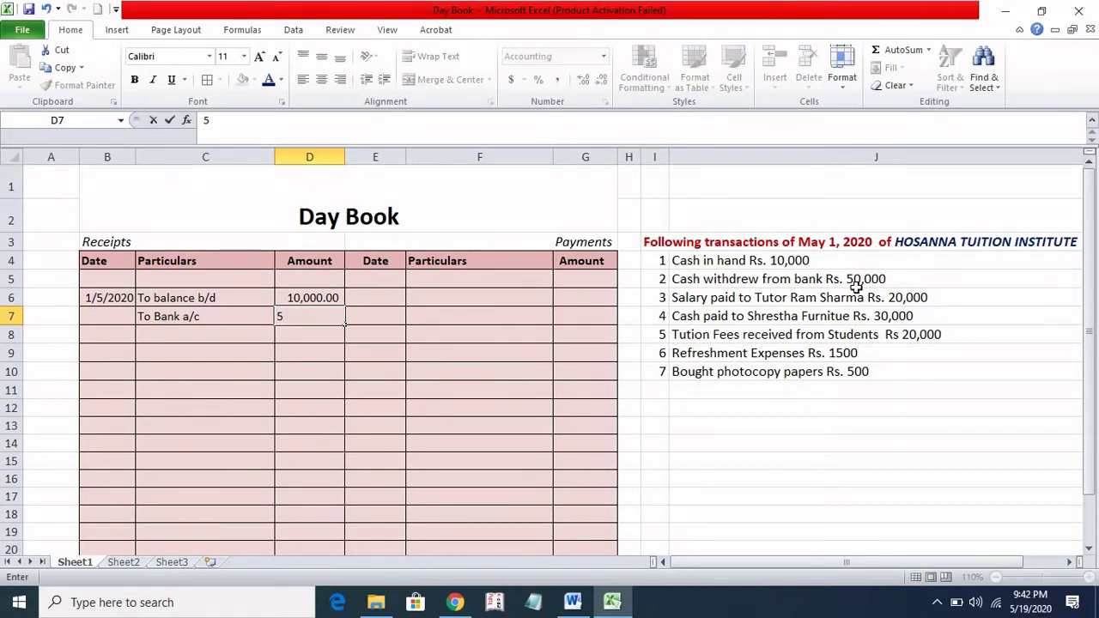
pyautogui.write('0000')
pyautogui.press('Return')
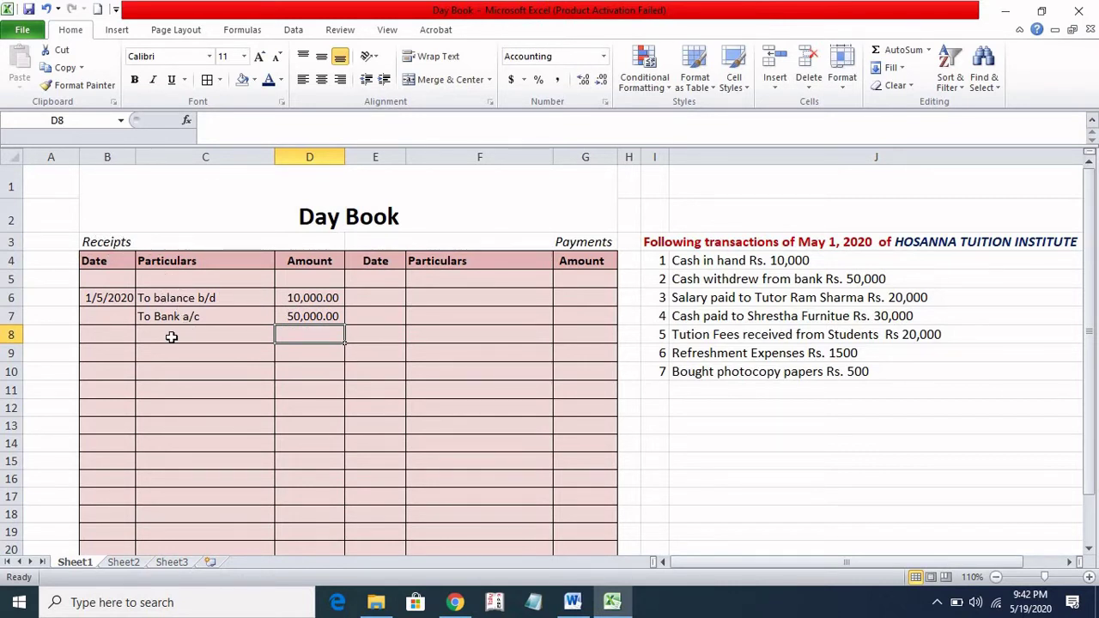
pyautogui.click(693, 300)
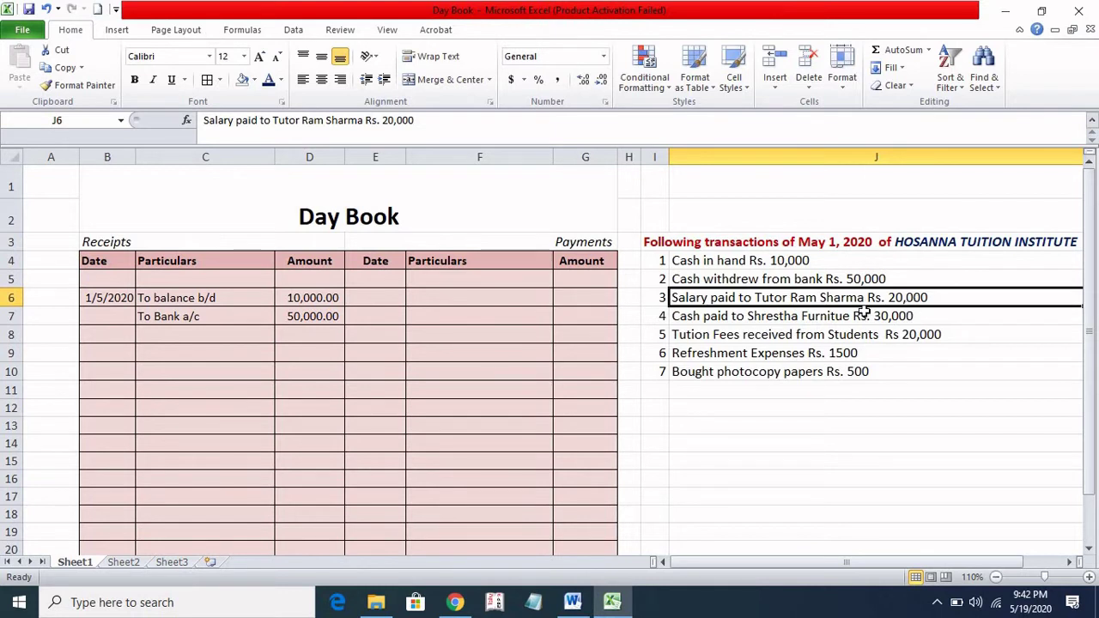
pyautogui.click(781, 313)
pyautogui.click(778, 297)
pyautogui.click(827, 318)
pyautogui.click(858, 296)
pyautogui.click(830, 315)
pyautogui.click(831, 297)
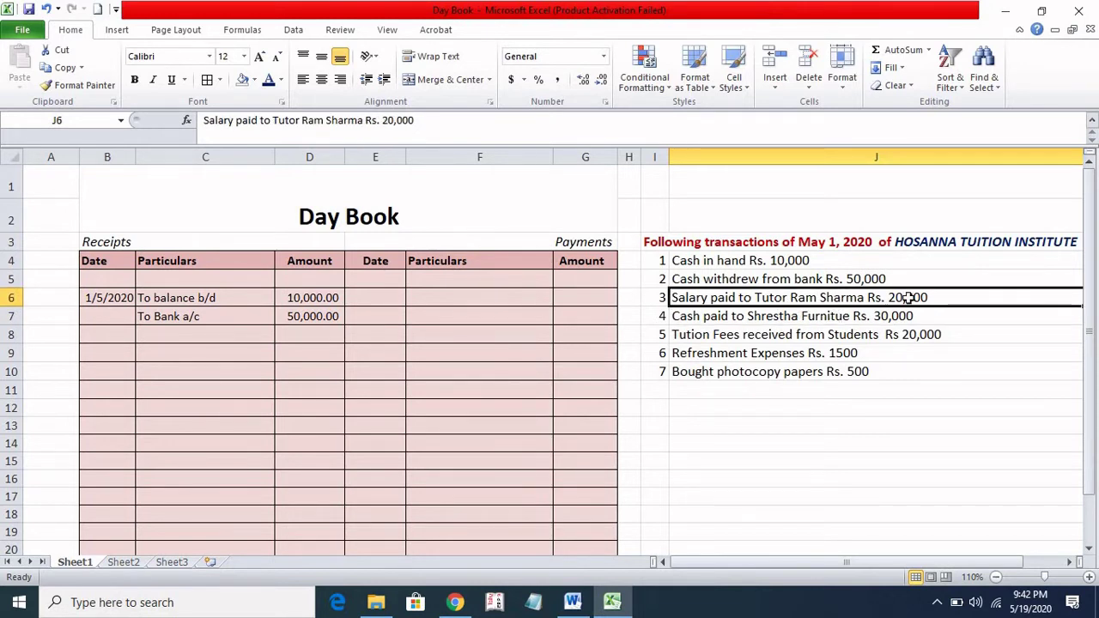
pyautogui.click(391, 297)
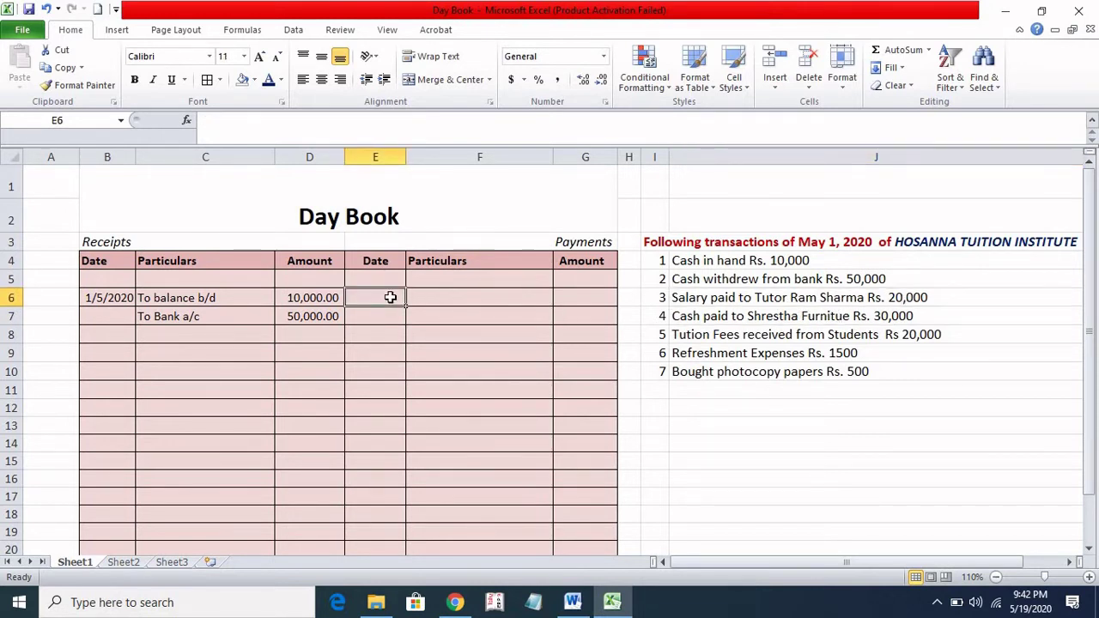
pyautogui.write('1-5')
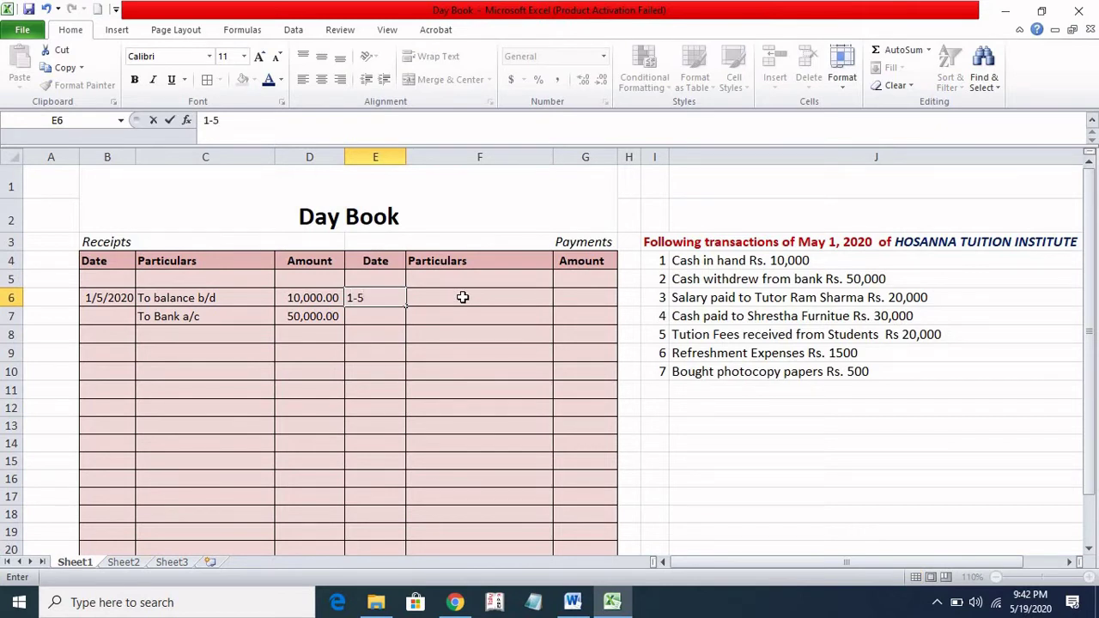
pyautogui.write('-2020')
pyautogui.click(462, 298)
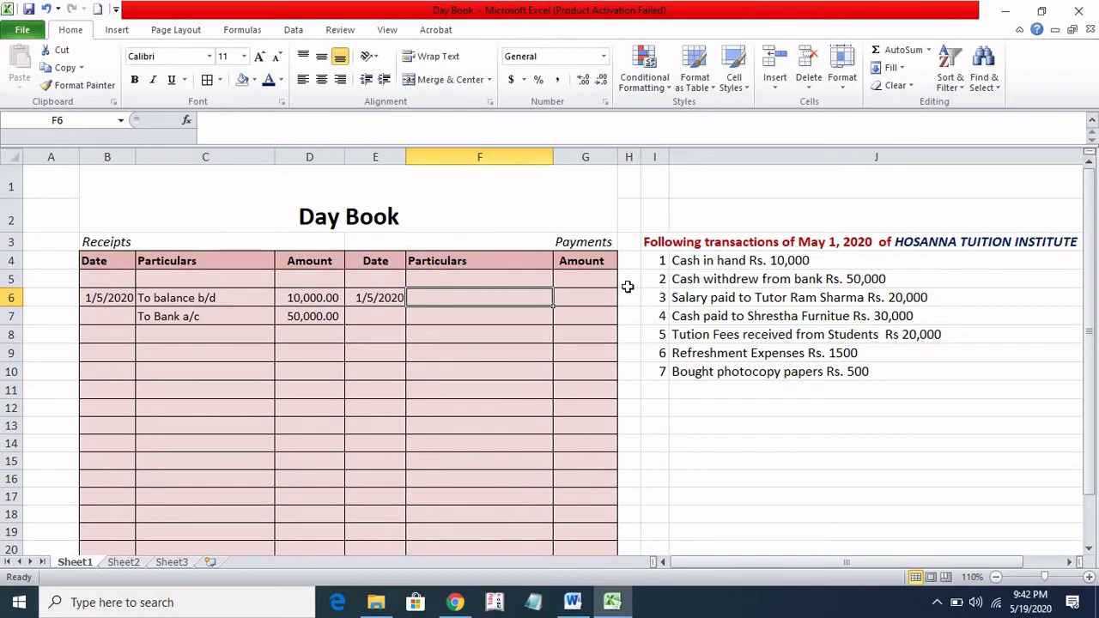
pyautogui.write('By salary')
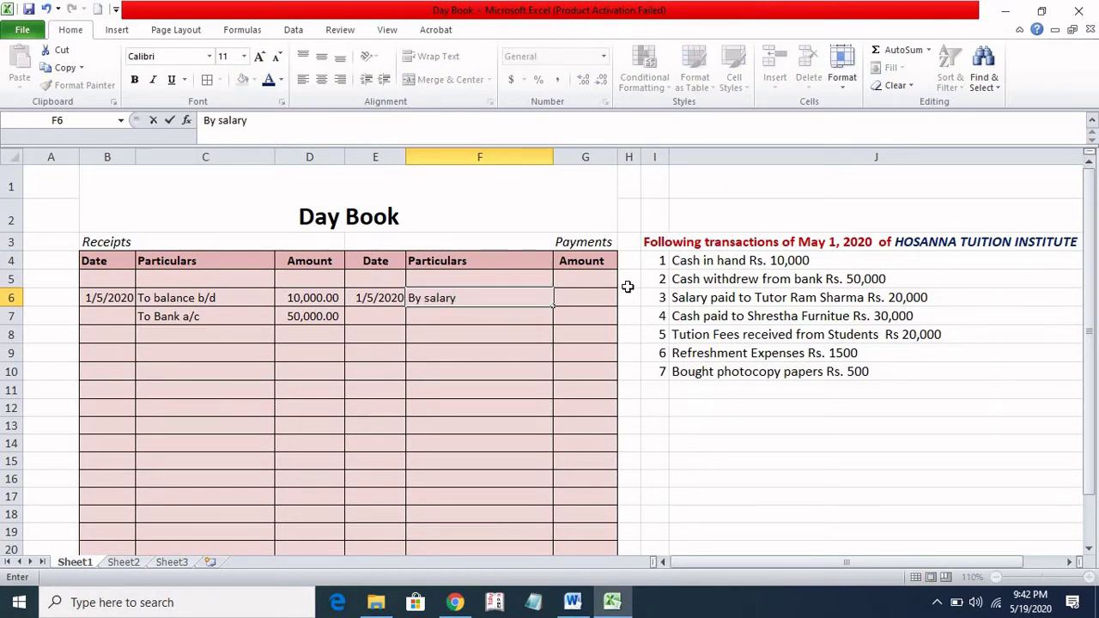
pyautogui.press('BackSpace')
pyautogui.press('BackSpace')
pyautogui.press('BackSpace')
pyautogui.press('BackSpace')
pyautogui.press('BackSpace')
pyautogui.write('Ram Sh')
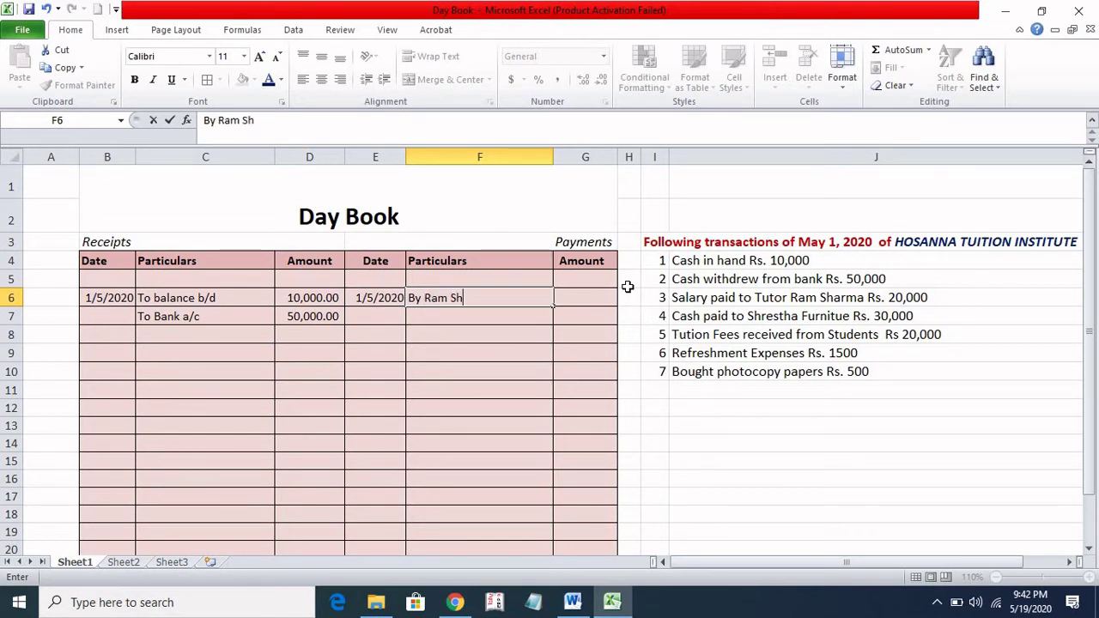
pyautogui.write('arma S')
pyautogui.write('alary')
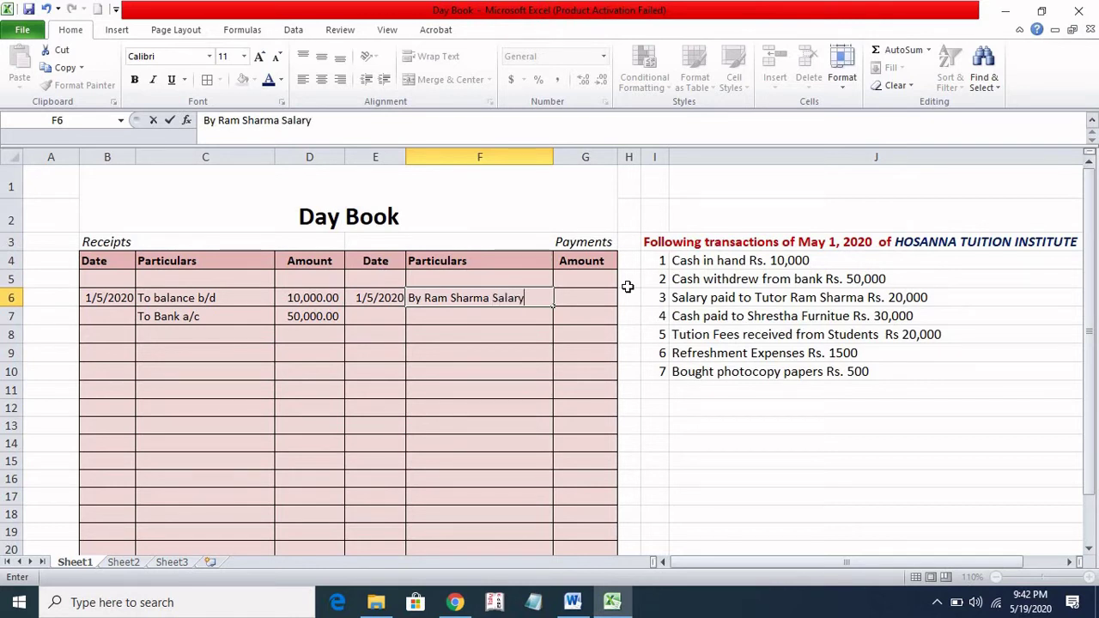
pyautogui.press('Tab')
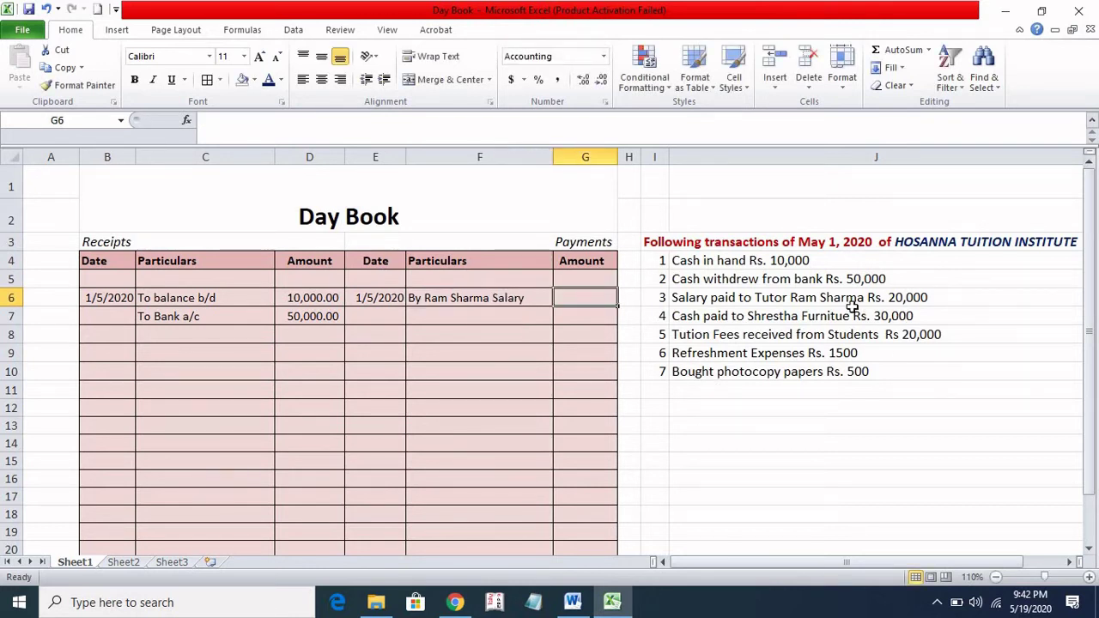
pyautogui.write('20000')
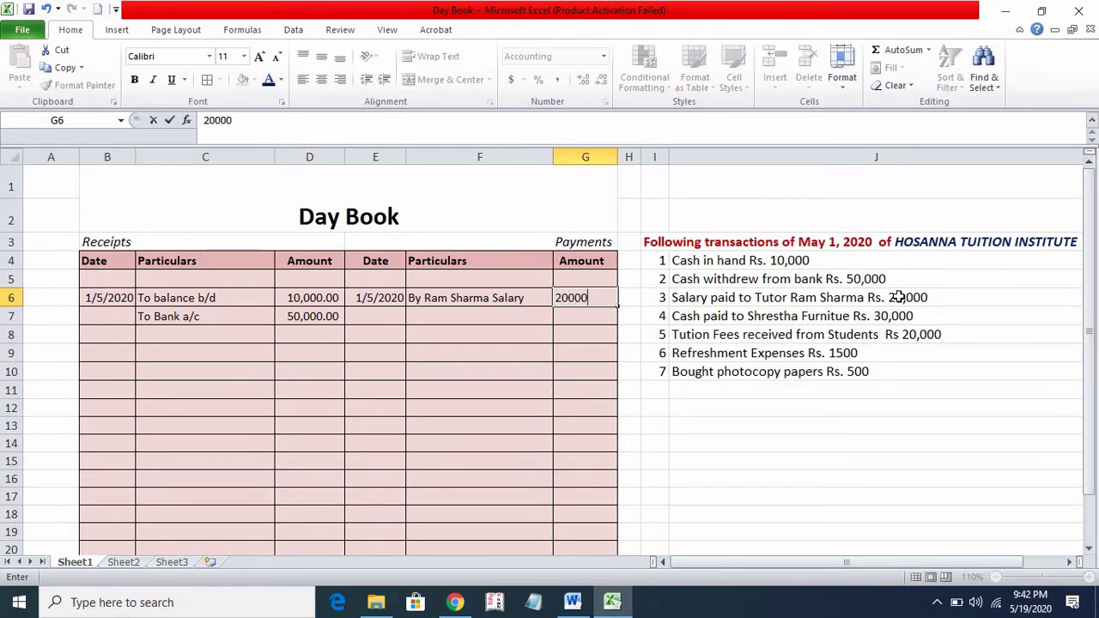
pyautogui.press('Return')
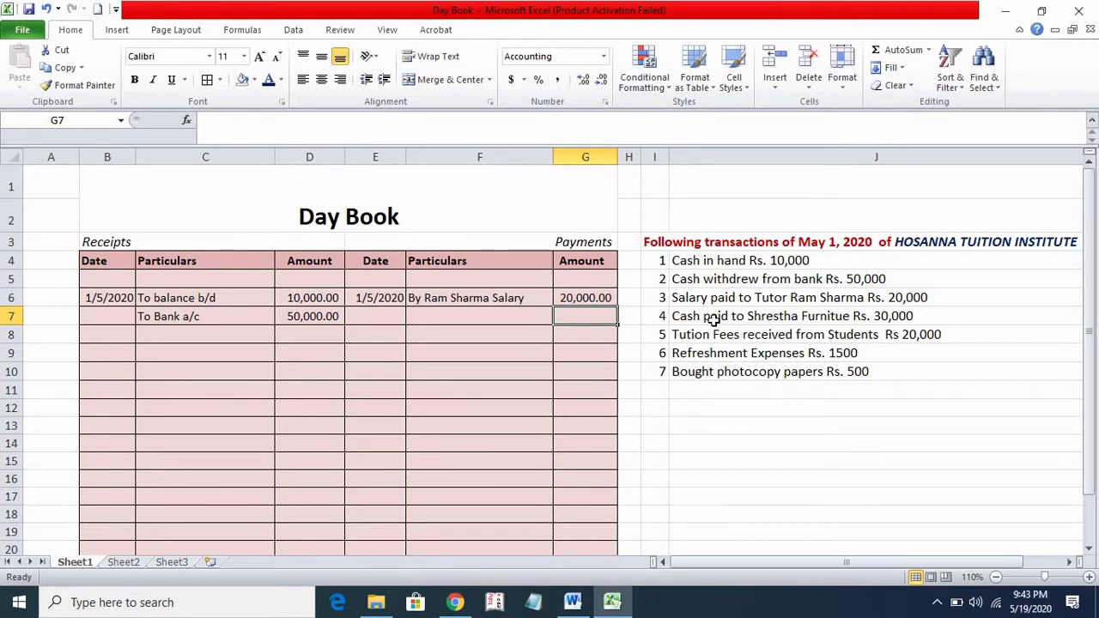
# Step: Add payment row 7: 'By shrestha Furniture' in F7 with 30000 in G7
pyautogui.click(892, 316)
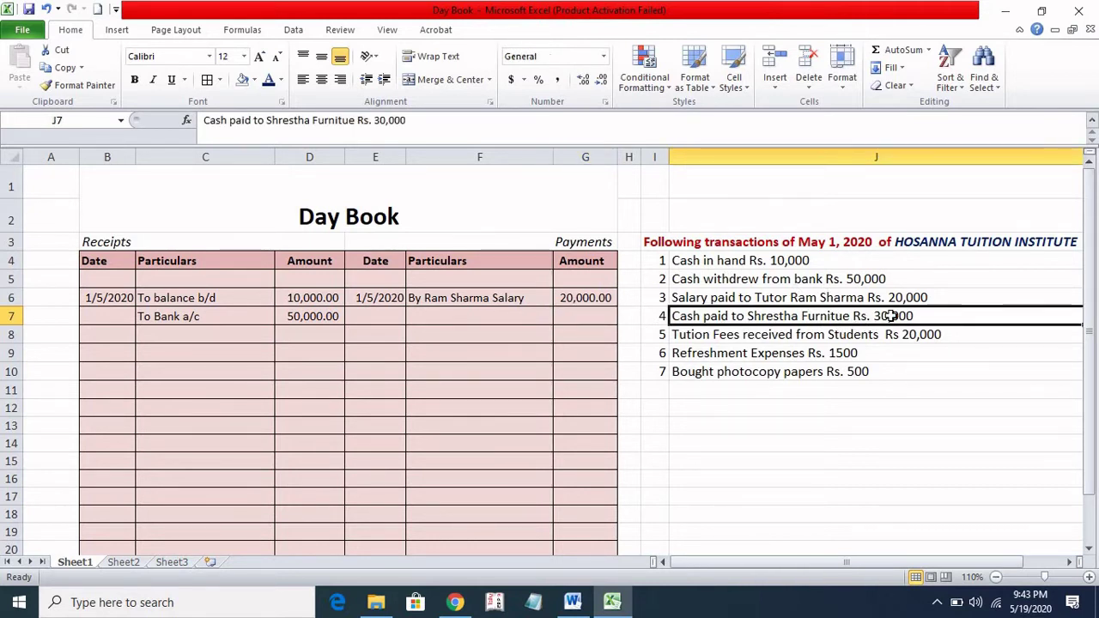
pyautogui.click(438, 316)
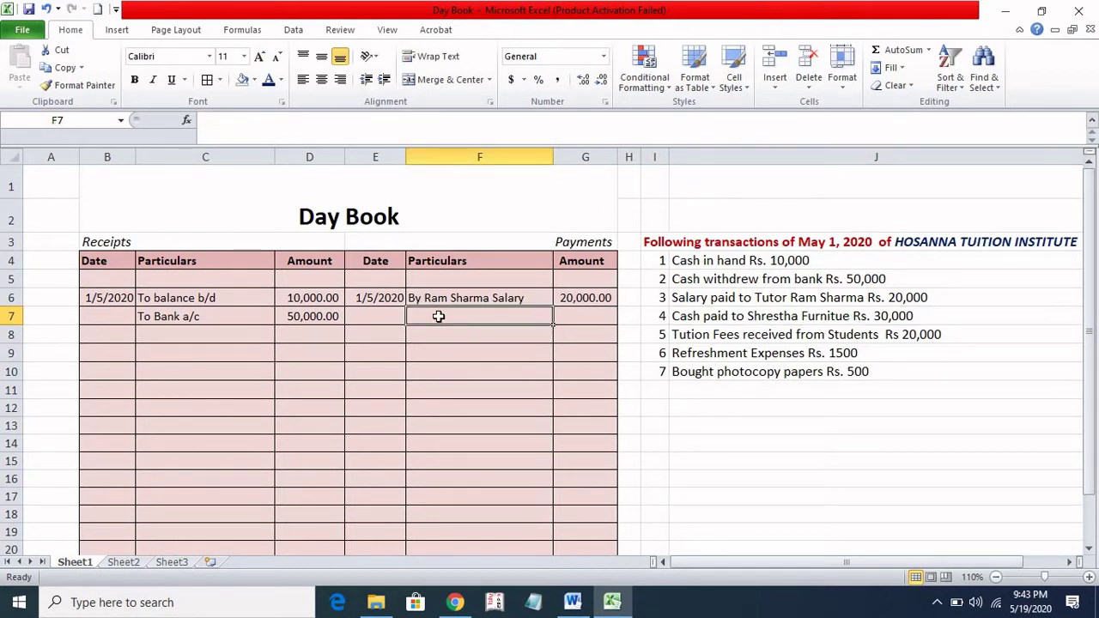
pyautogui.write('By shre')
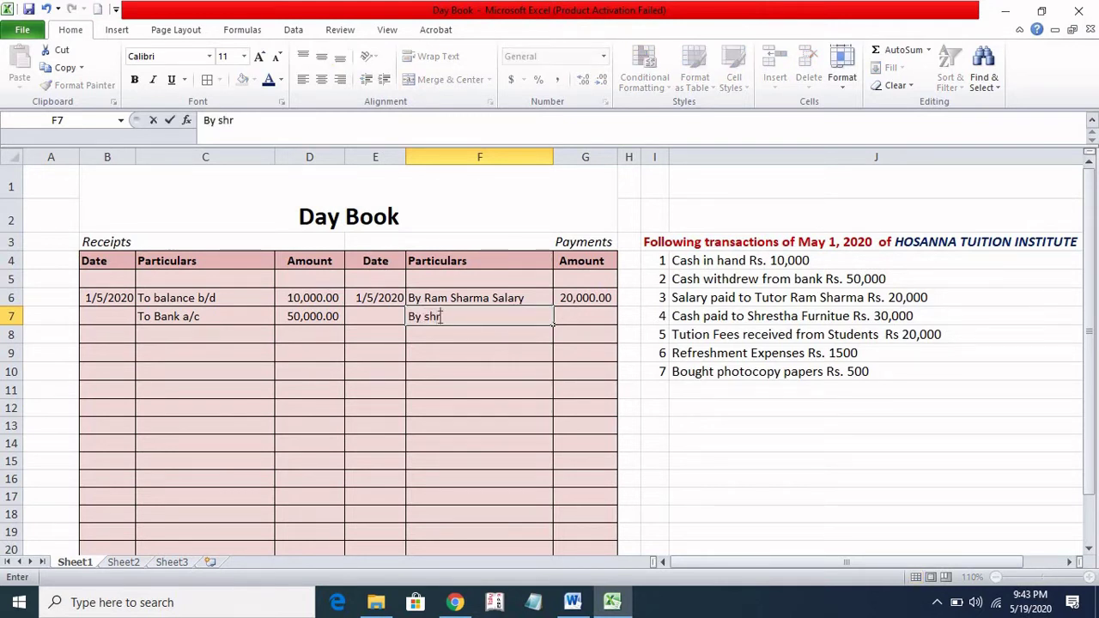
pyautogui.write('stha ')
pyautogui.write('Furniture')
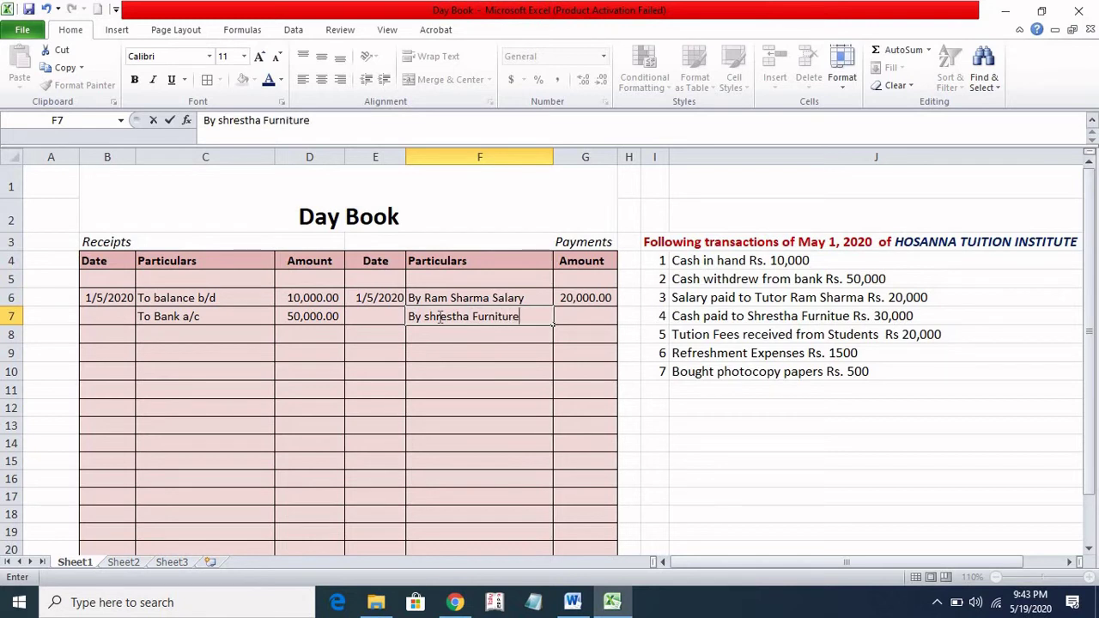
pyautogui.press('Tab')
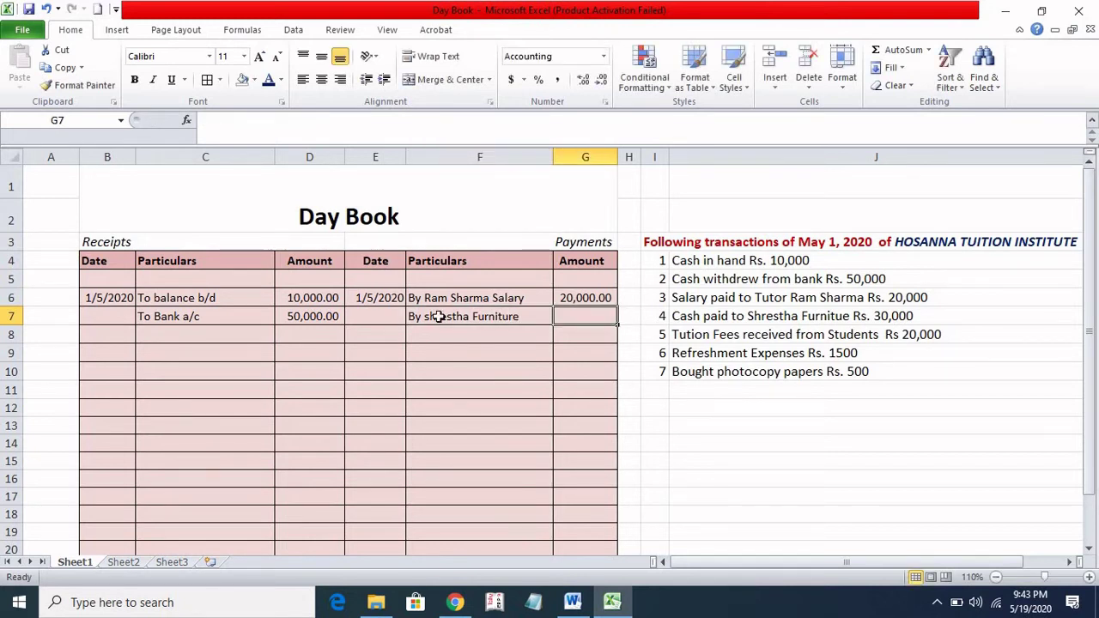
pyautogui.write('30000')
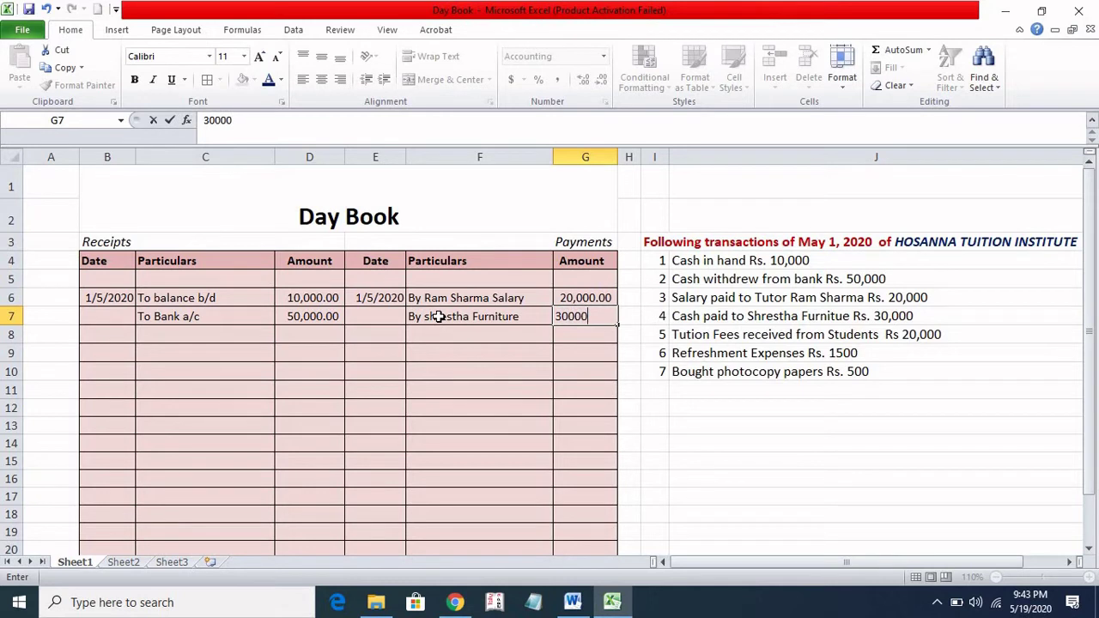
pyautogui.press('Return')
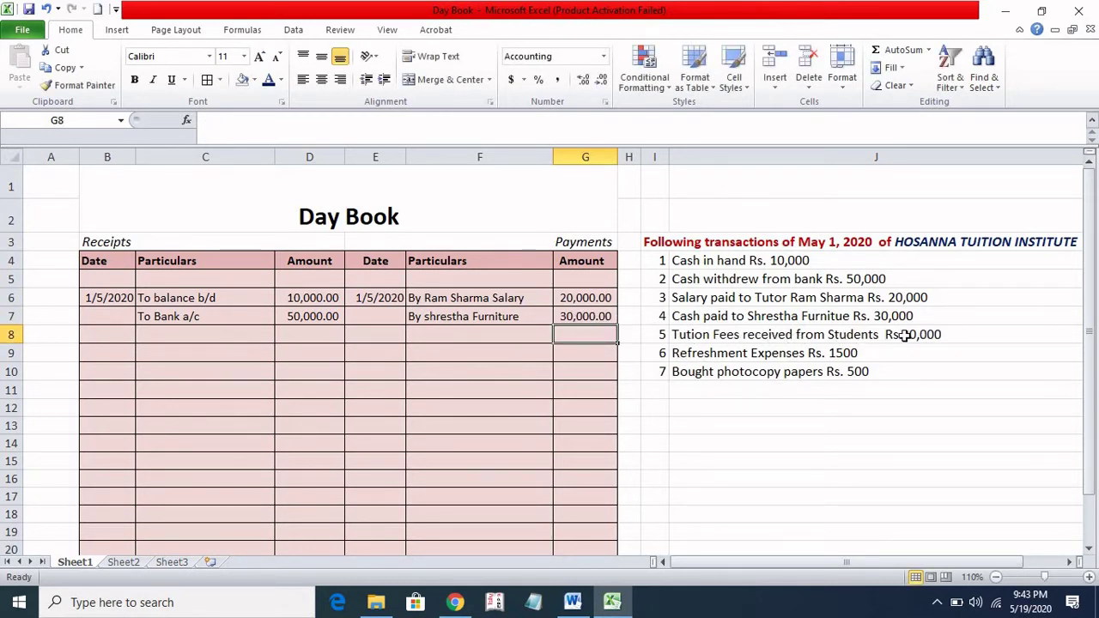
# Step: Add receipt row 8: 'To tution fees' in C8 with 20,000 in D8
pyautogui.click(703, 339)
pyautogui.click(644, 342)
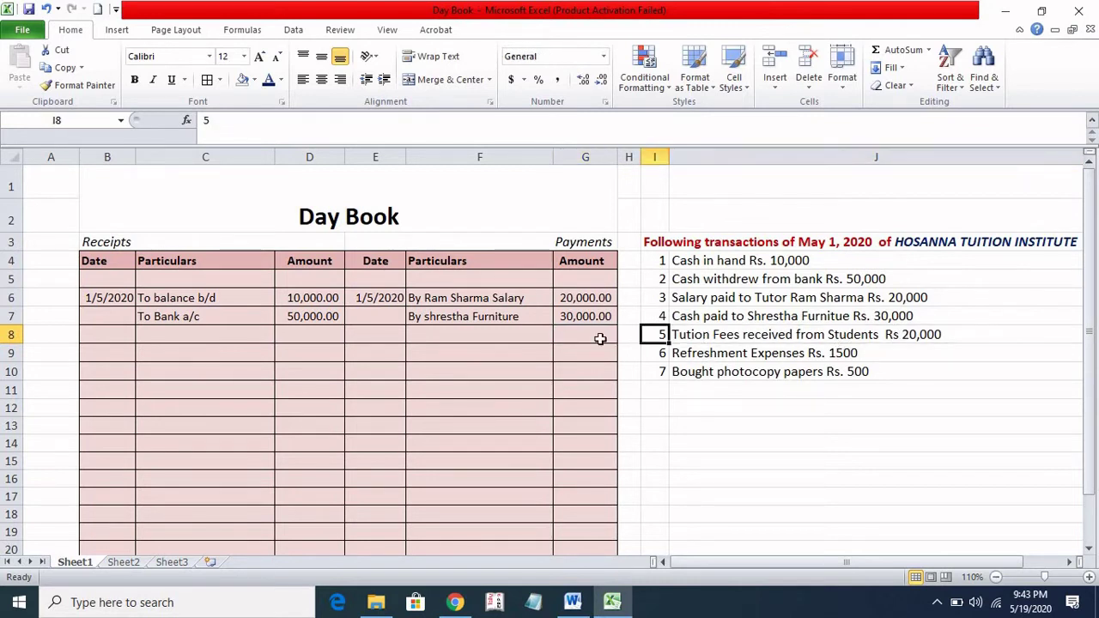
pyautogui.click(161, 330)
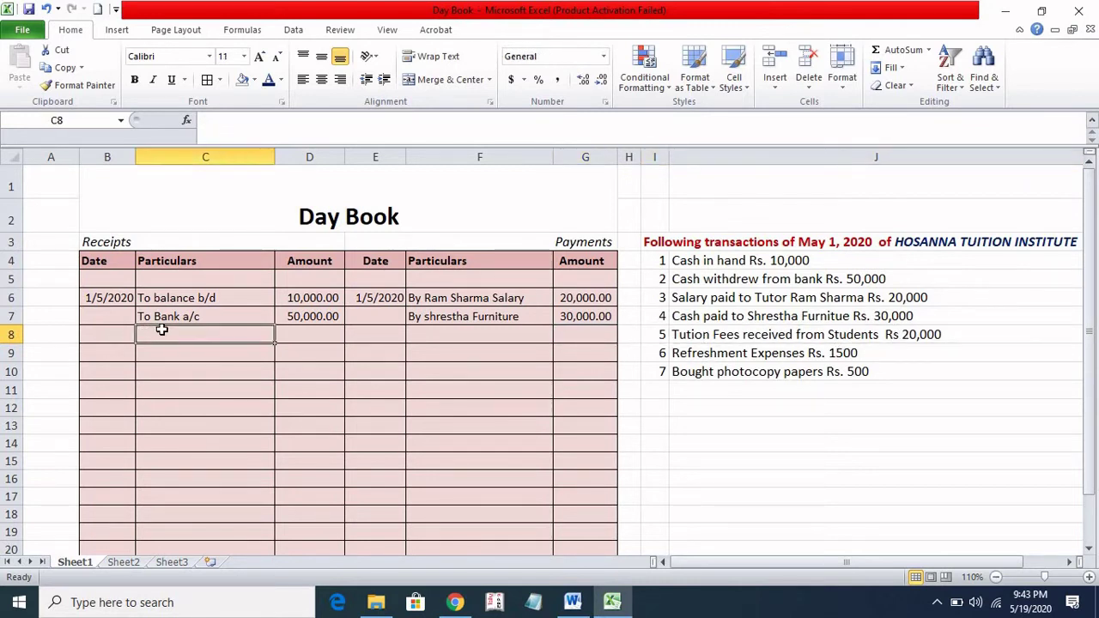
pyautogui.write('B')
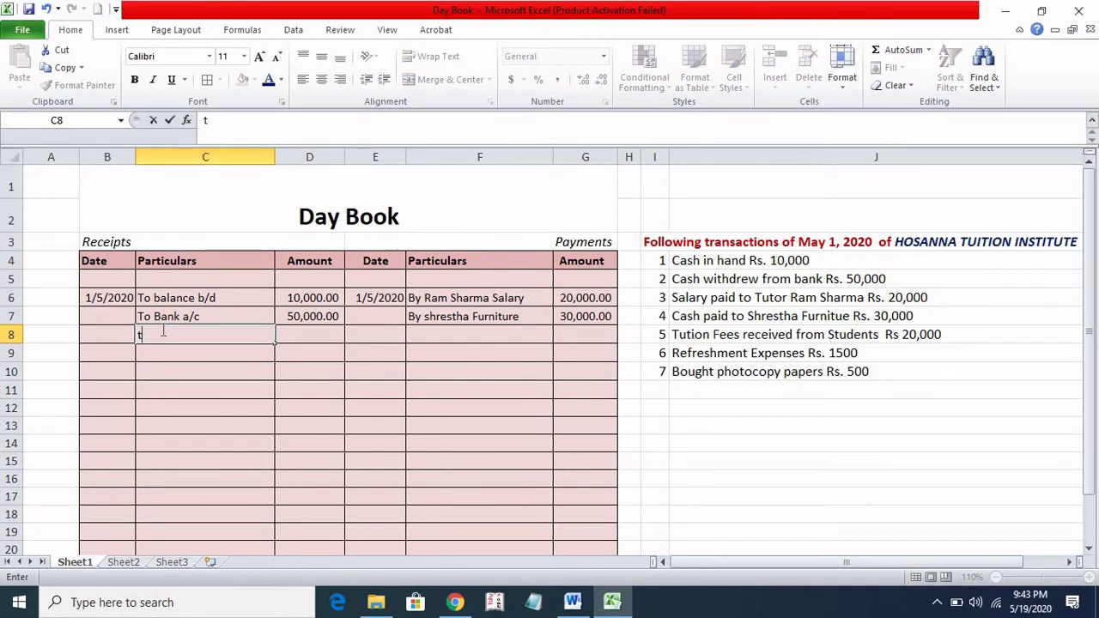
pyautogui.write('TO')
pyautogui.press('BackSpace')
pyautogui.press('BackSpace')
pyautogui.write('tu')
pyautogui.write('tion')
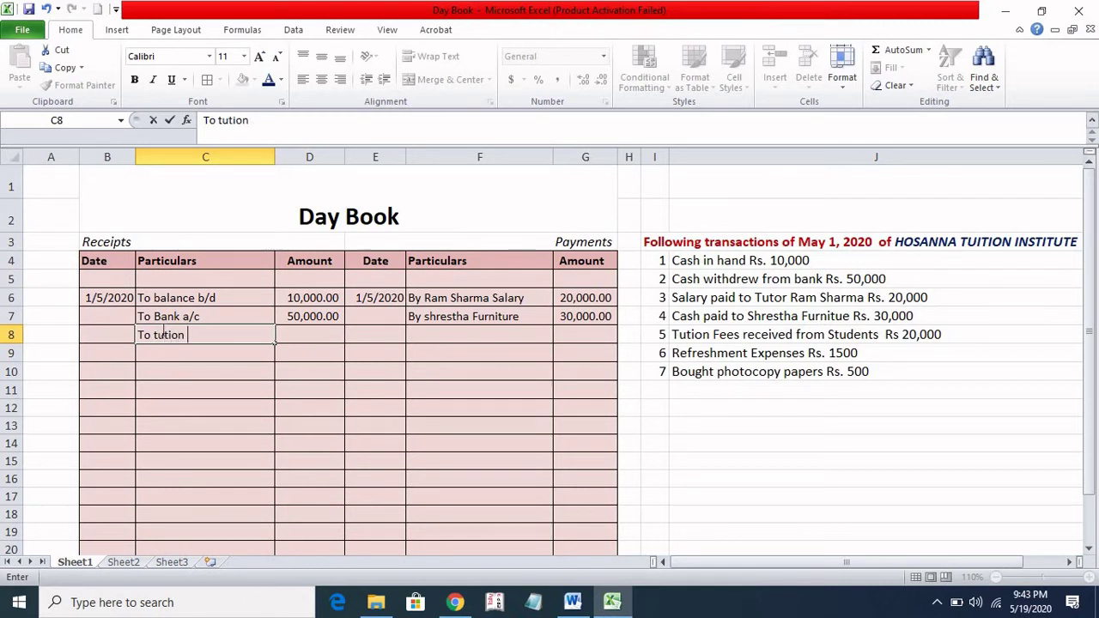
pyautogui.write('ree')
pyautogui.press('BackSpace')
pyautogui.press('BackSpace')
pyautogui.press('Tab')
pyautogui.press('Tab')
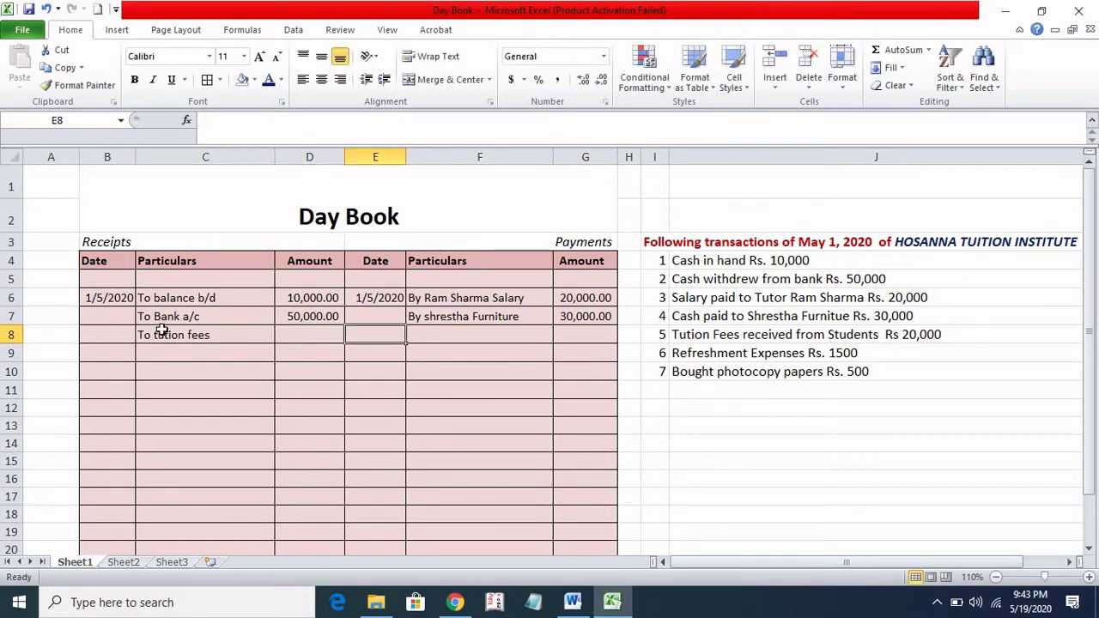
pyautogui.hotkey('shift', 'Tab')
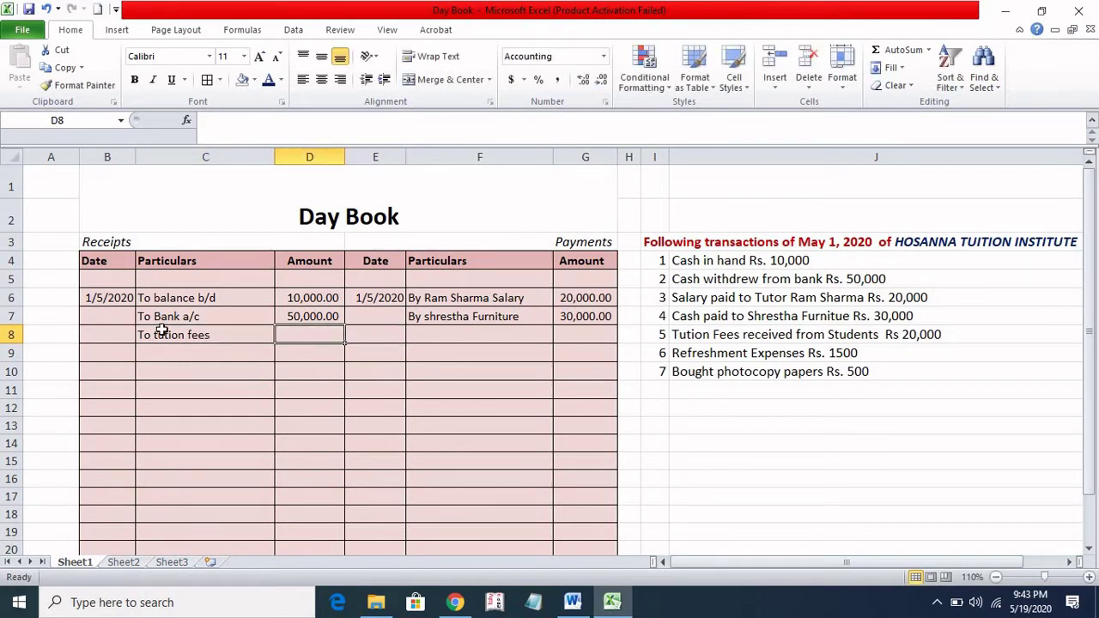
pyautogui.write('20,000')
pyautogui.press('Return')
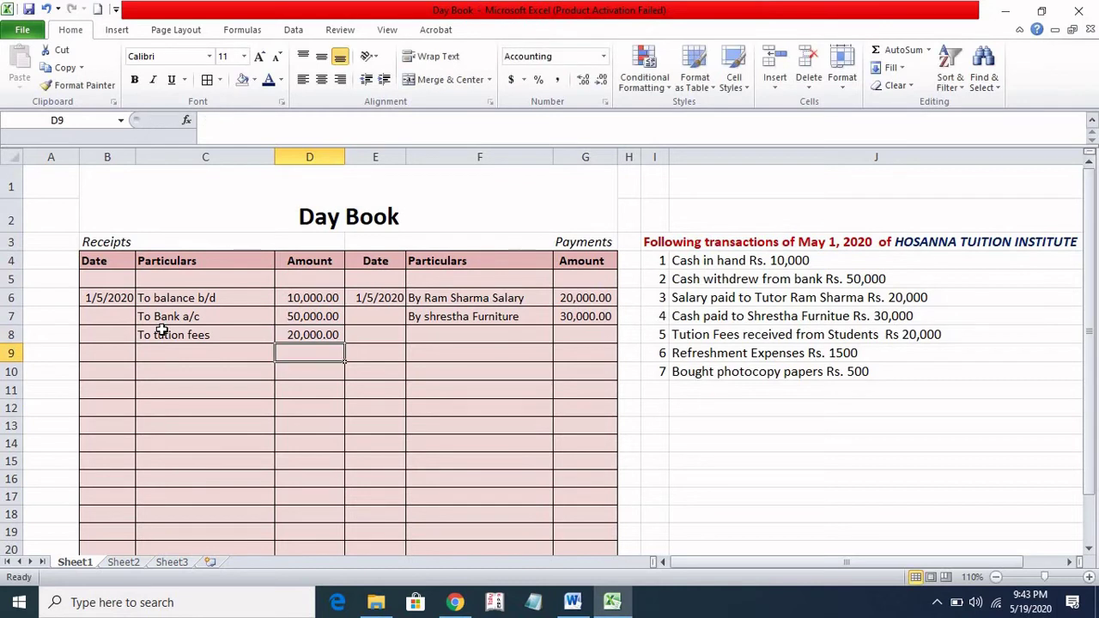
pyautogui.click(725, 357)
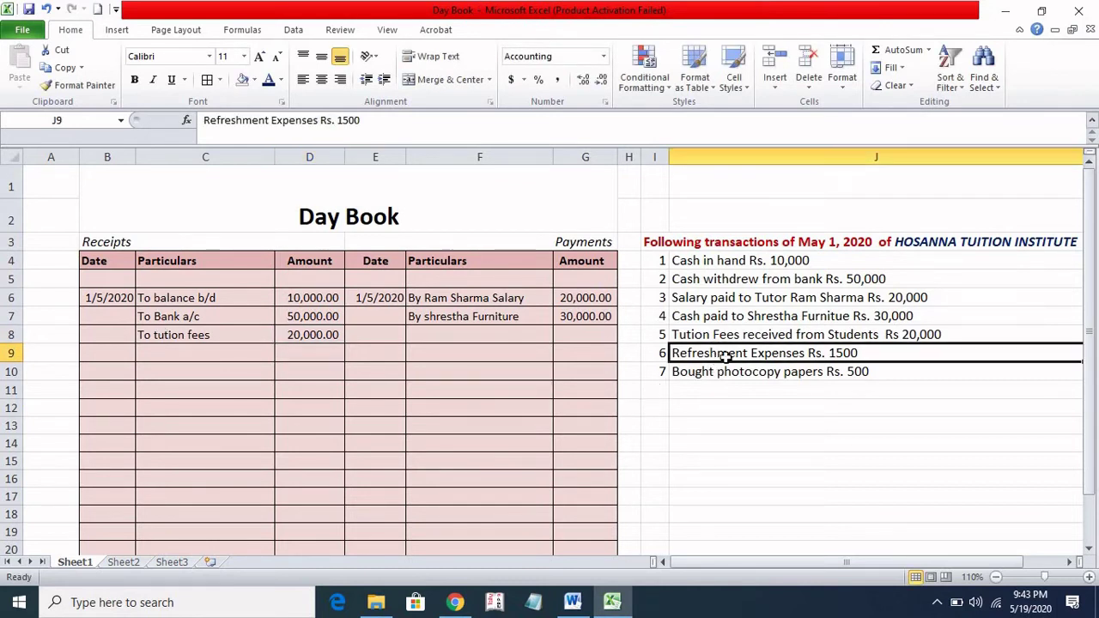
# Step: Add payment row 8: 'By Refreshment Exp' in F8 with 1500 in G8
pyautogui.click(839, 373)
pyautogui.click(827, 352)
pyautogui.click(771, 371)
pyautogui.click(765, 356)
pyautogui.click(840, 370)
pyautogui.click(844, 351)
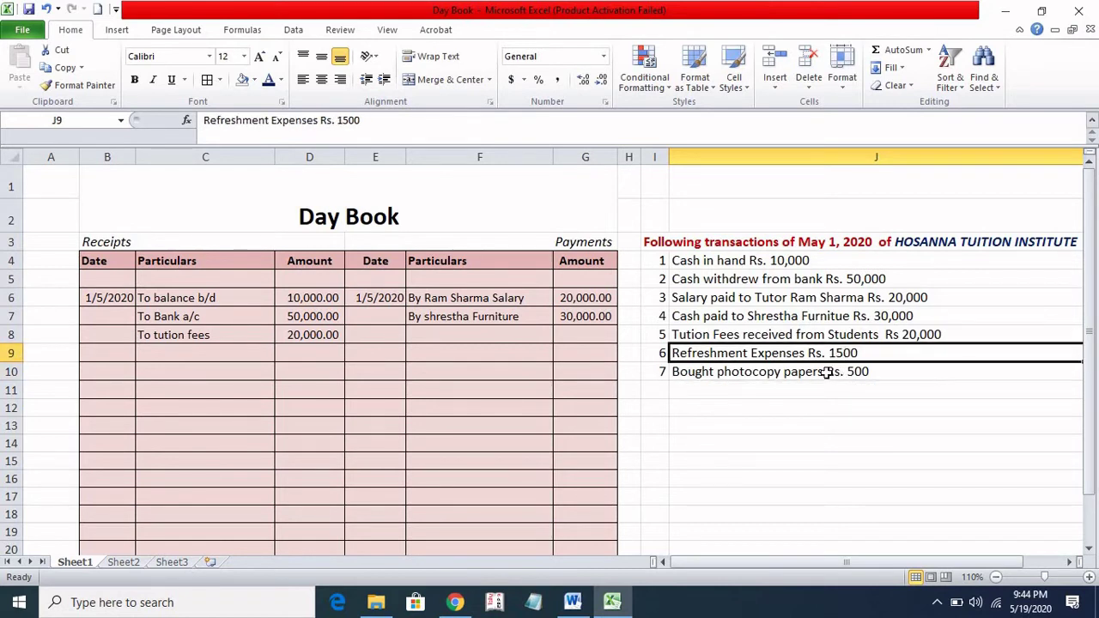
pyautogui.click(433, 336)
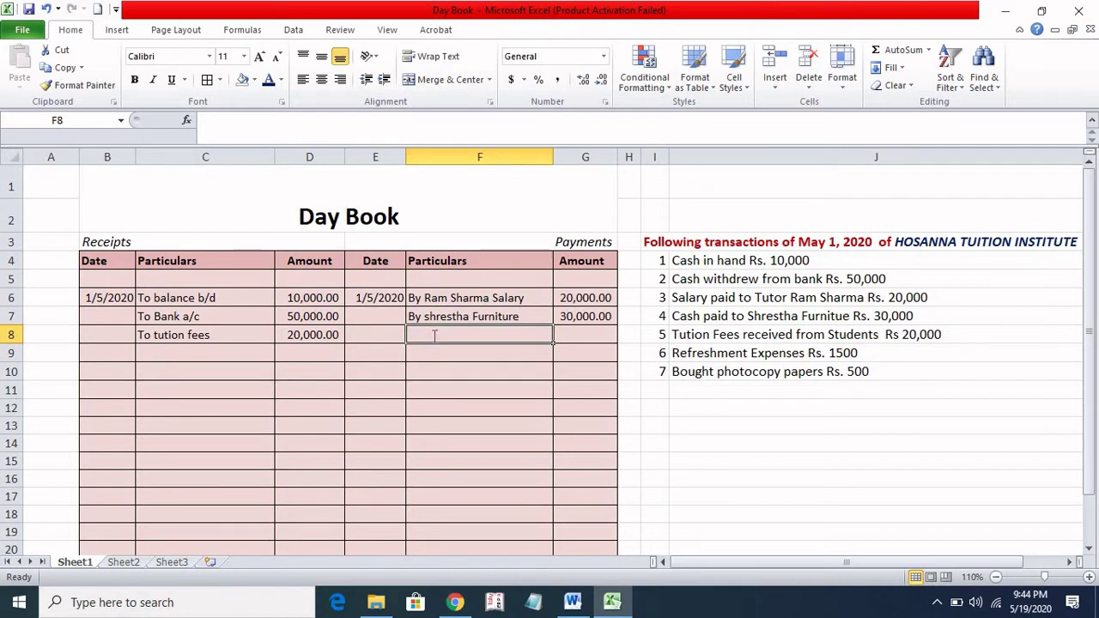
pyautogui.write('By R')
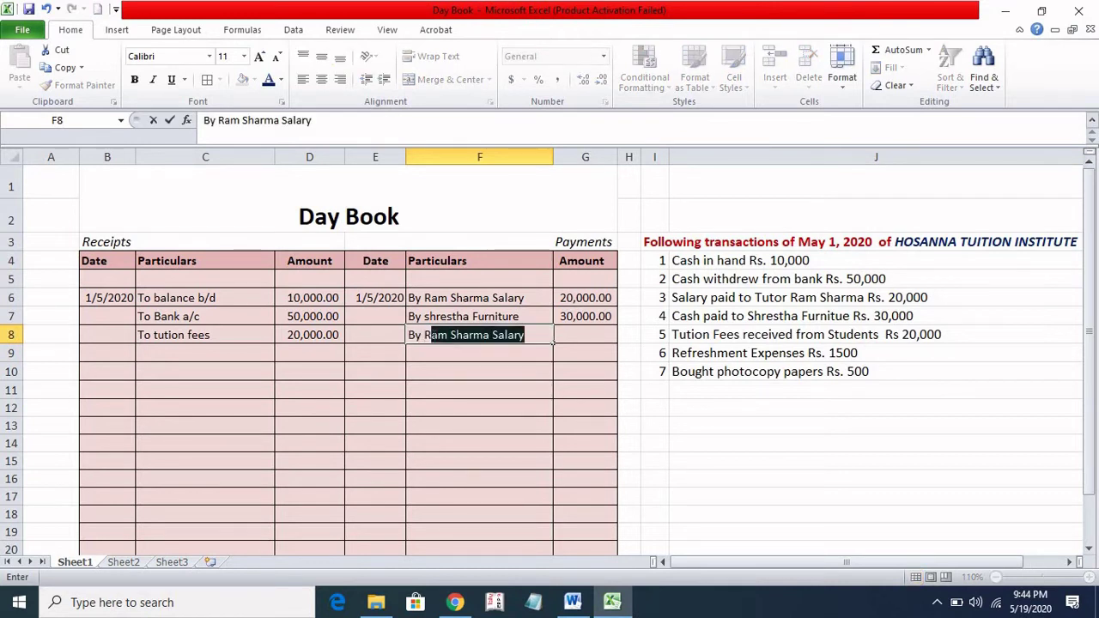
pyautogui.write('efresh')
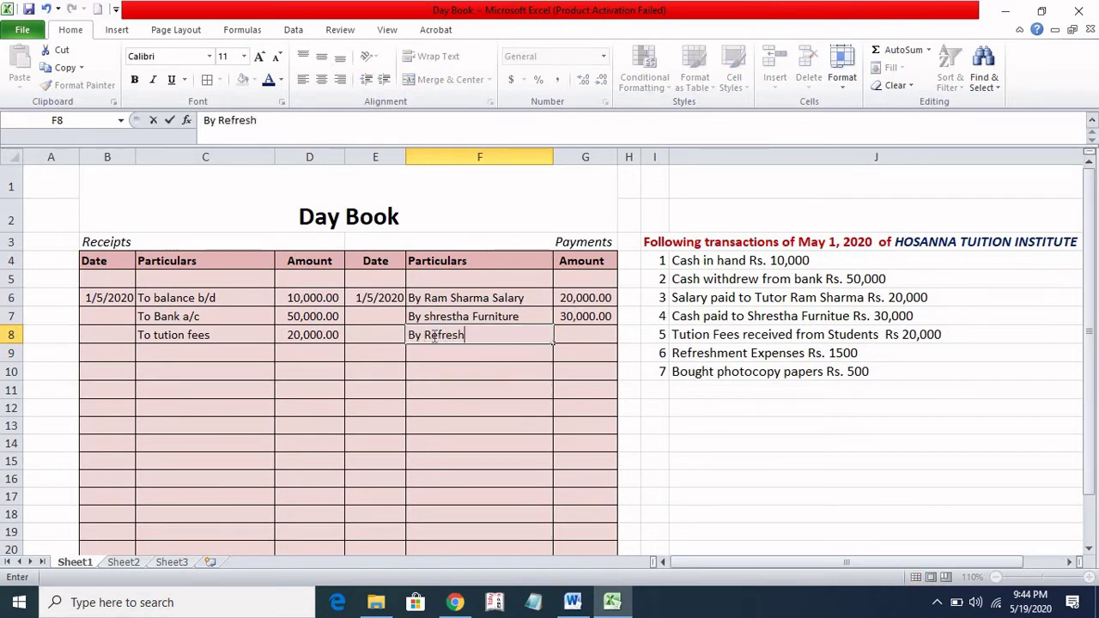
pyautogui.write('ment E')
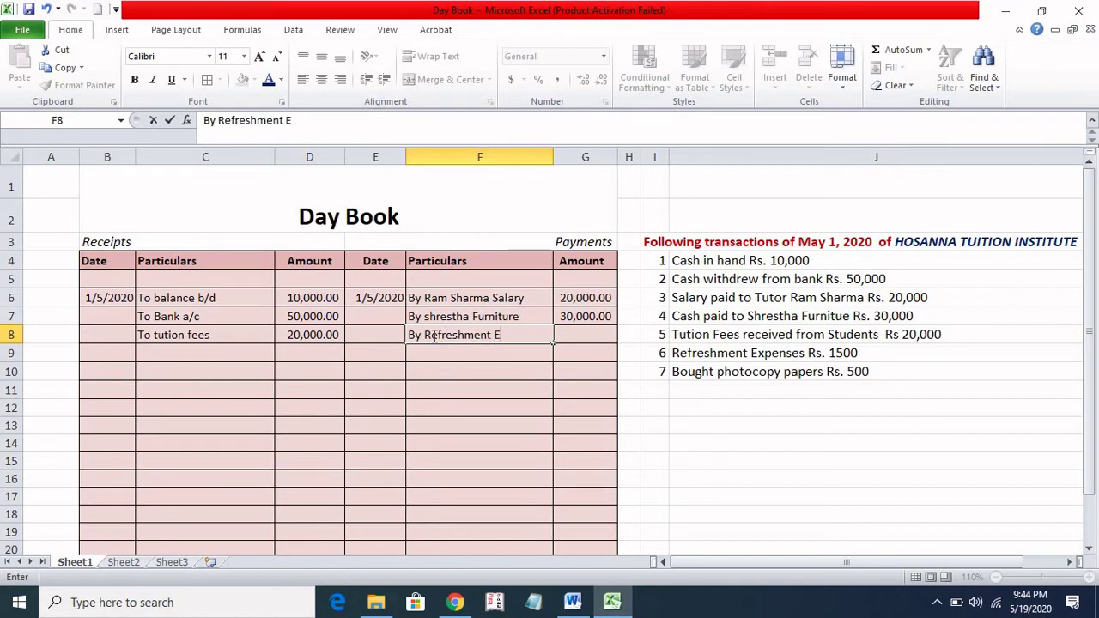
pyautogui.write('xp')
pyautogui.press('Tab')
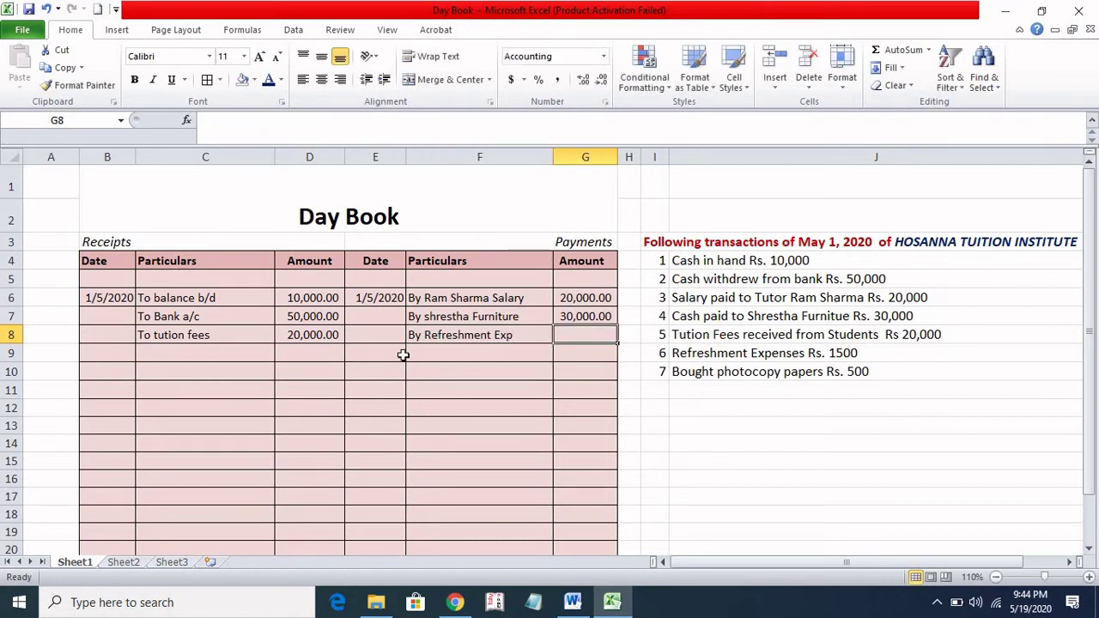
pyautogui.write('1500')
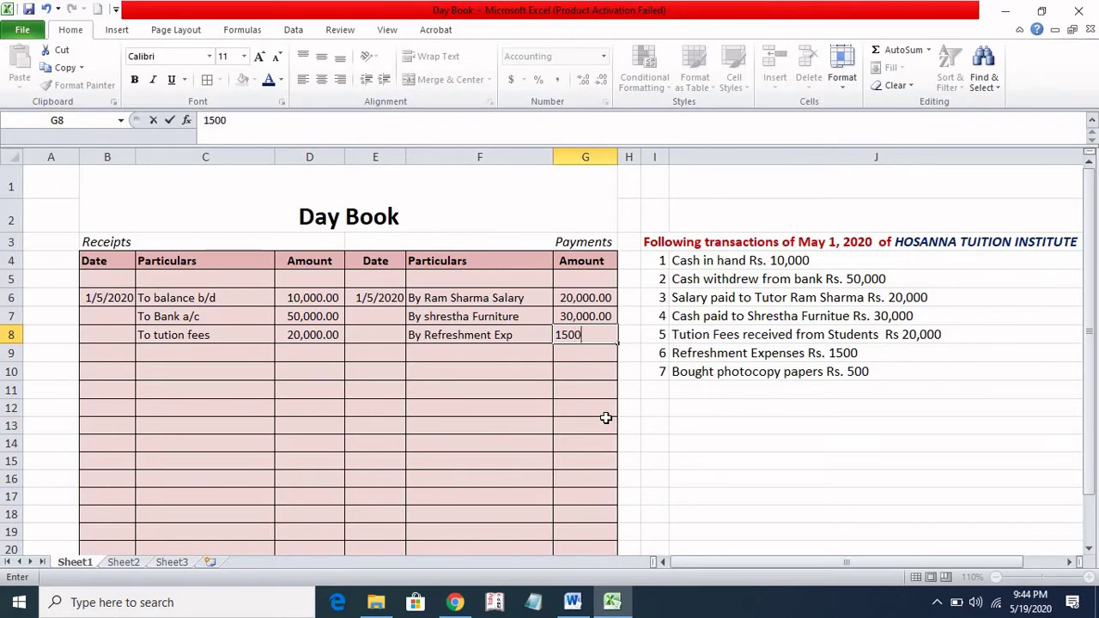
pyautogui.press('Return')
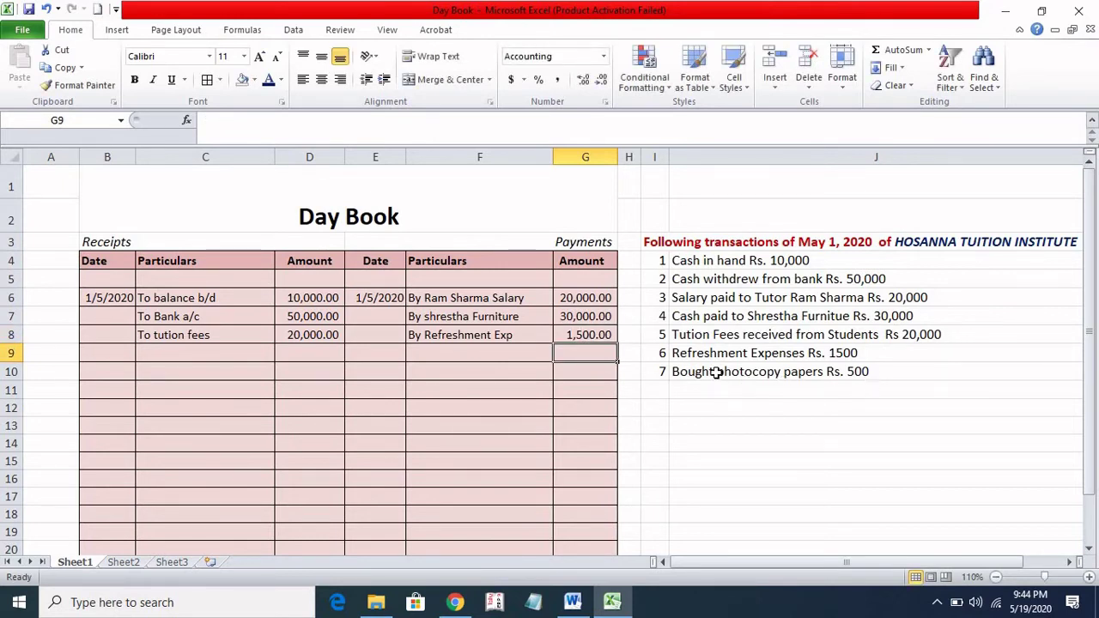
# Step: Type 'By Stationery Exp. ( Photocopy paper )' into F9, fixing the spelling of Stationery
pyautogui.click(787, 383)
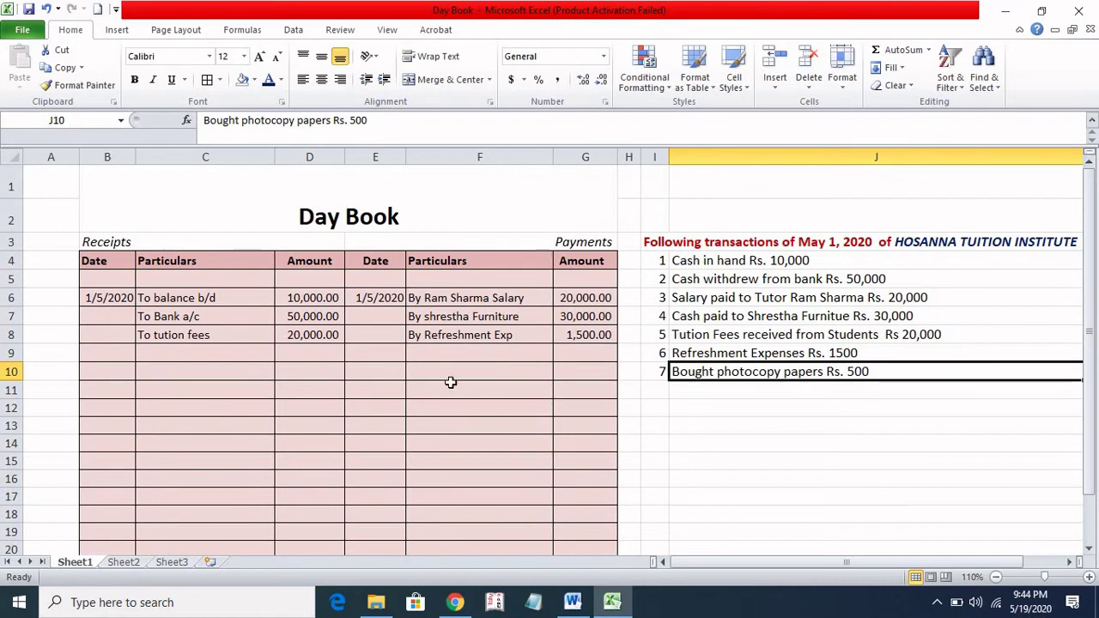
pyautogui.click(434, 352)
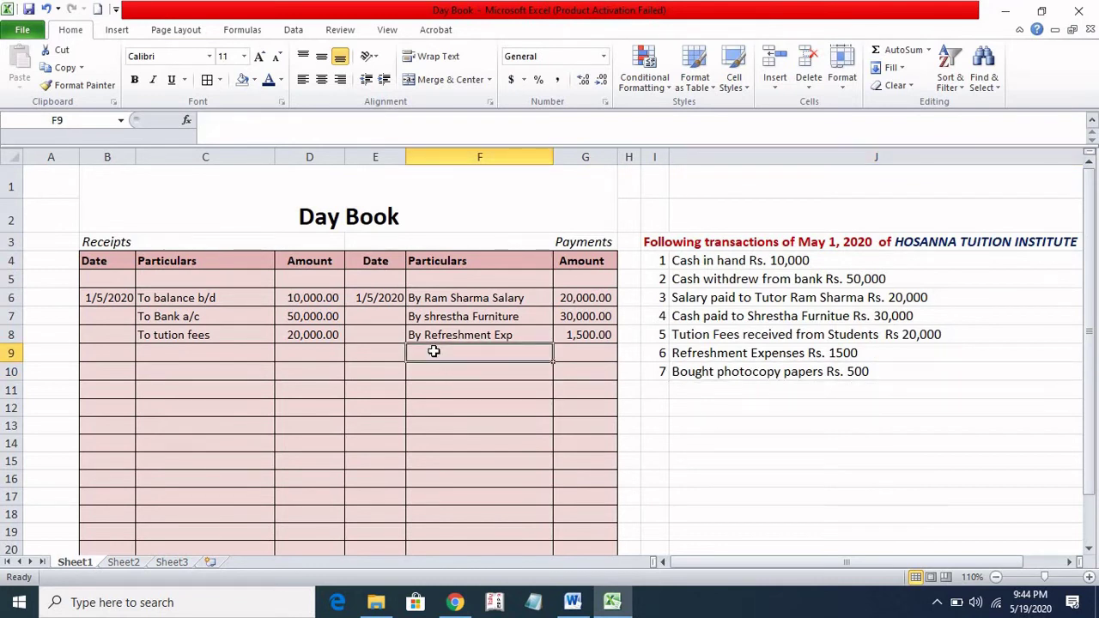
pyautogui.write('By Sta')
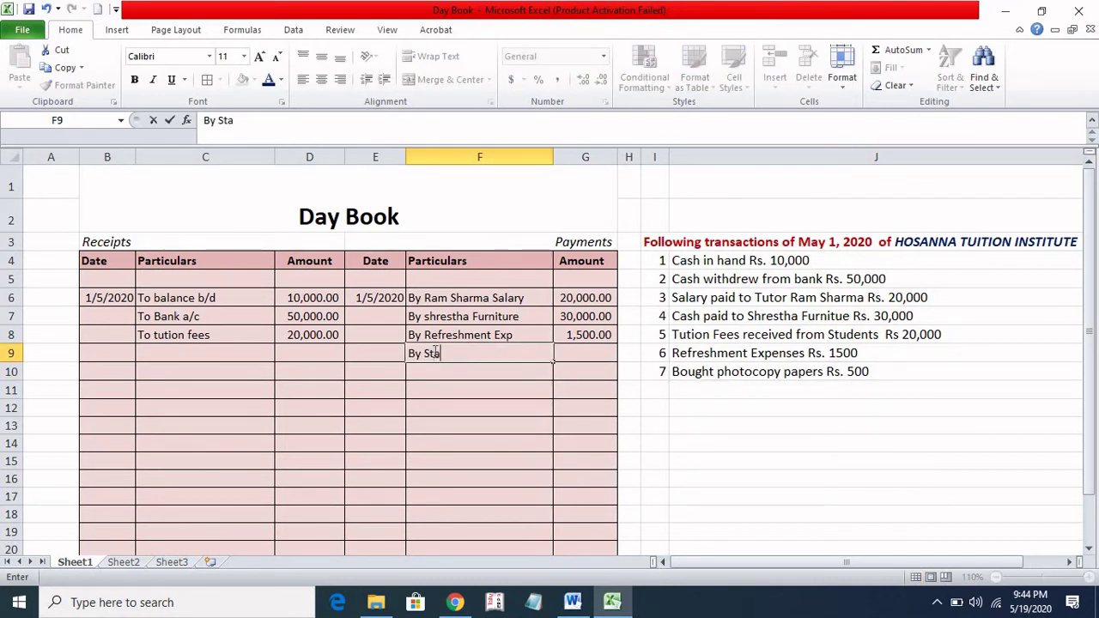
pyautogui.write('tionry')
pyautogui.press('BackSpace')
pyautogui.press('BackSpace')
pyautogui.write('a')
pyautogui.press('BackSpace')
pyautogui.press('BackSpace')
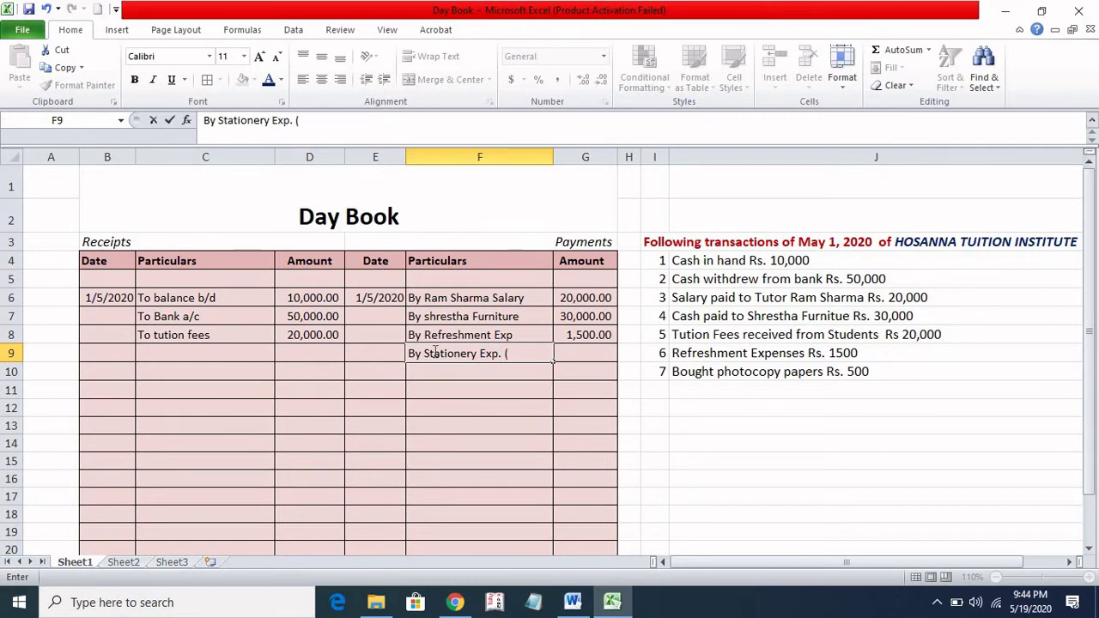
pyautogui.write('tocopy p')
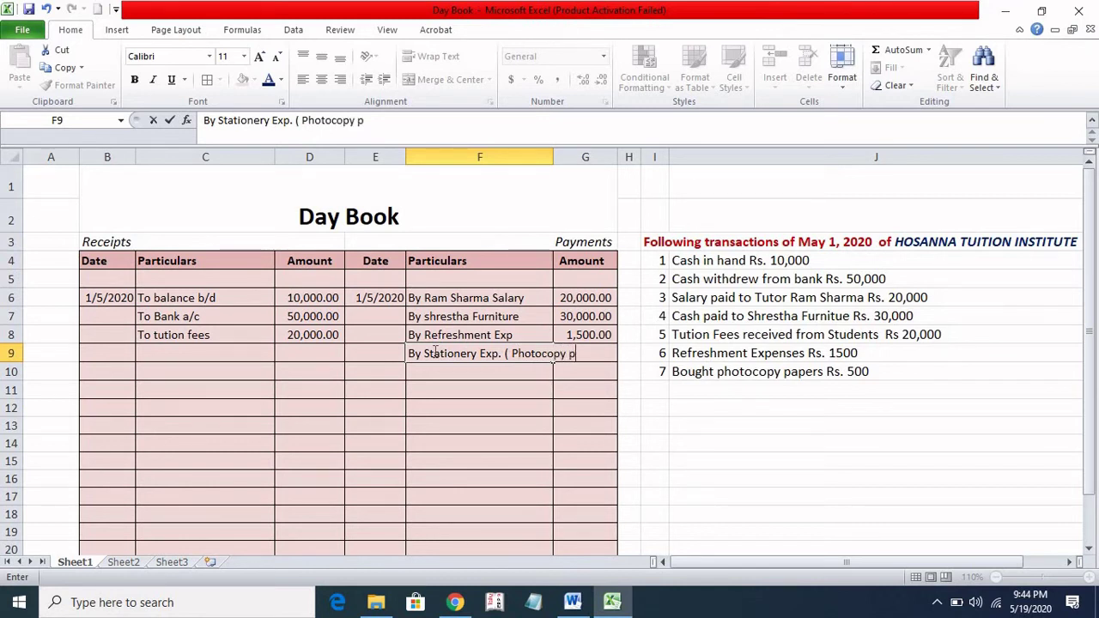
pyautogui.write('aper')
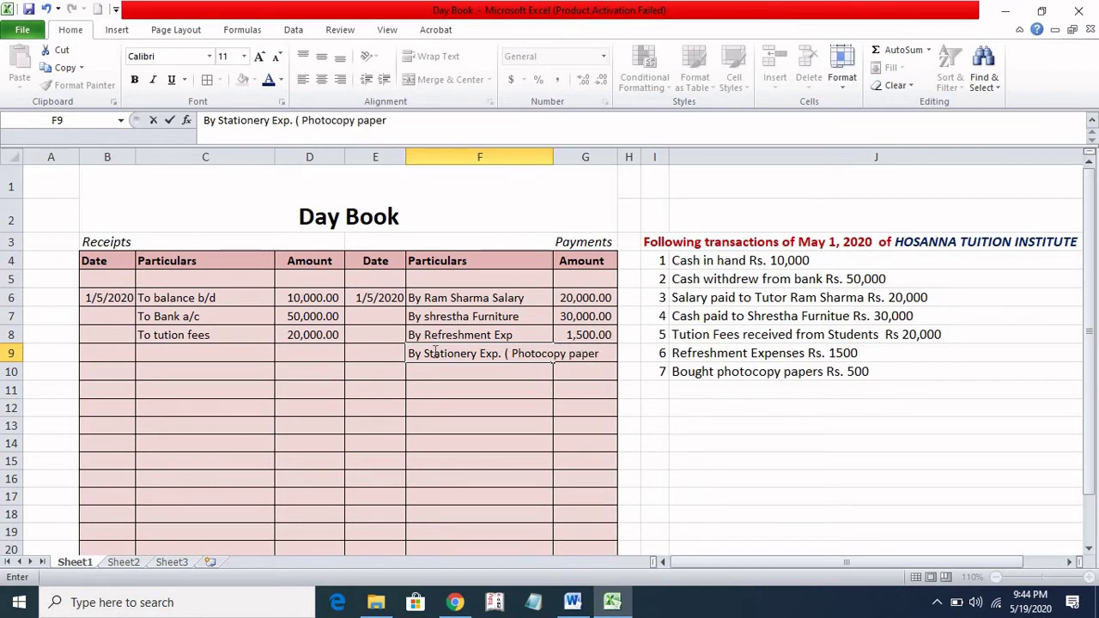
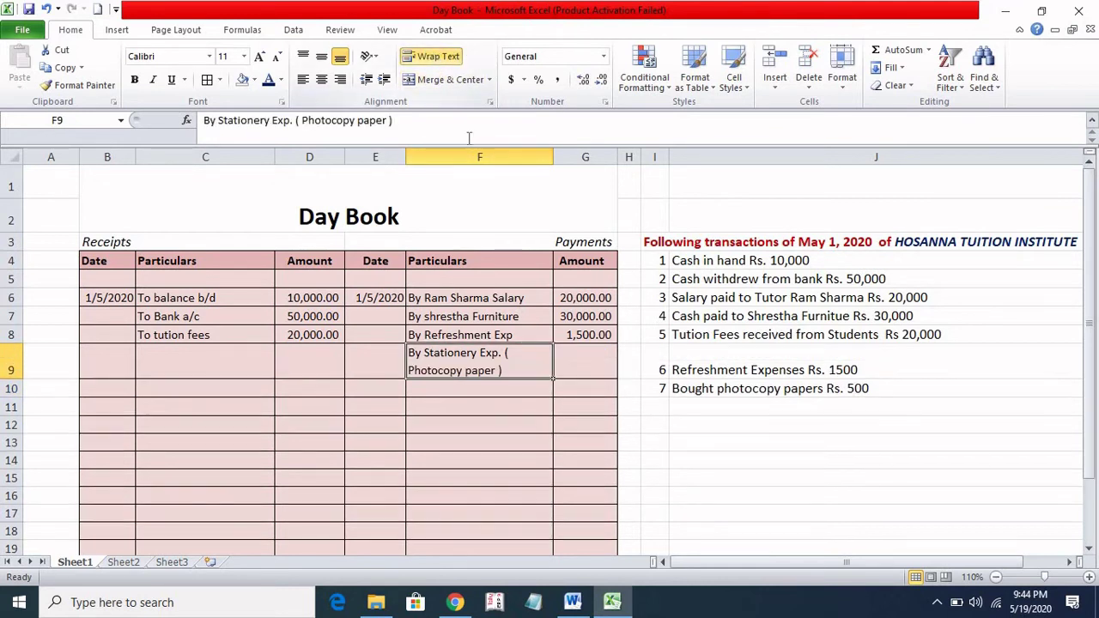
# Step: Enter 500 as the stationery (photocopy paper) payment amount in G9
pyautogui.click(503, 444)
pyautogui.click(514, 364)
pyautogui.click(592, 364)
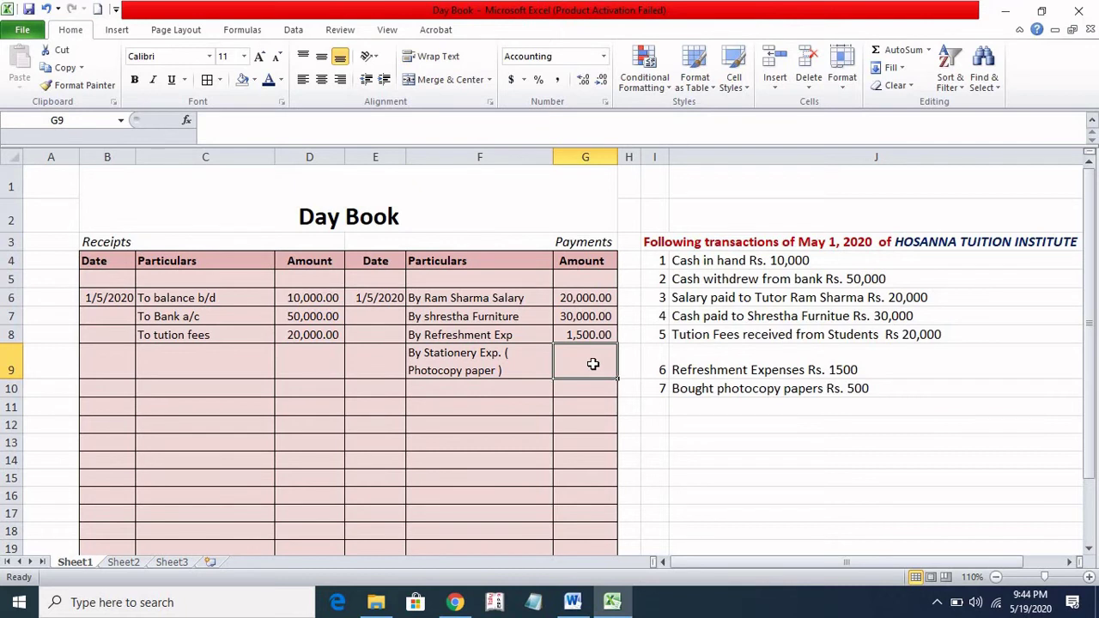
pyautogui.write('5')
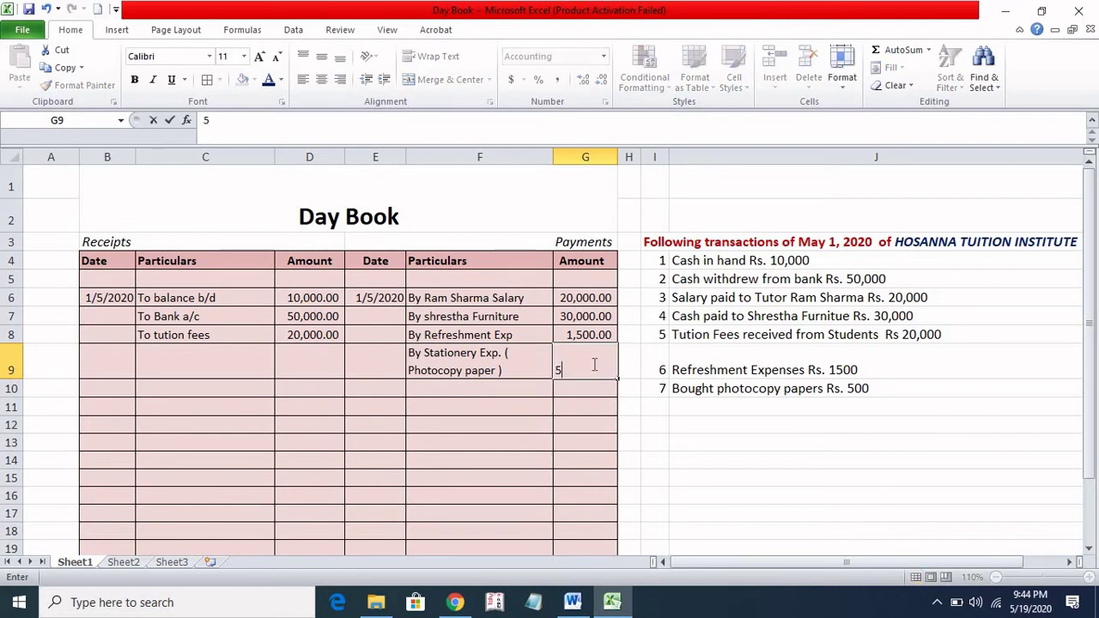
pyautogui.write('00')
pyautogui.press('Return')
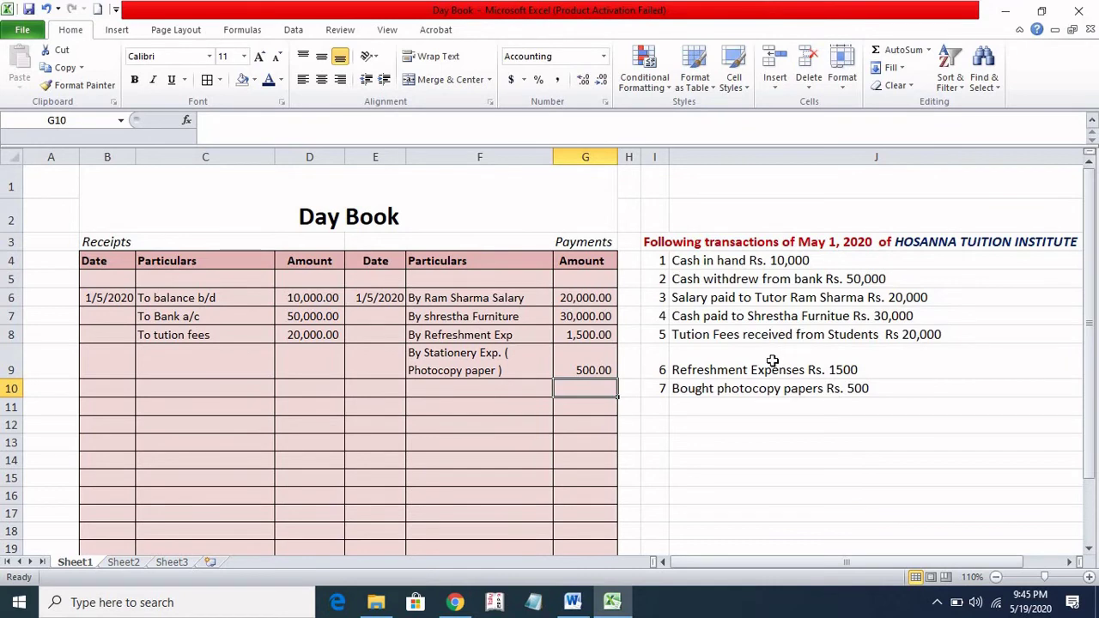
pyautogui.scroll(-1, 756, 389)
pyautogui.scroll(1, 756, 389)
pyautogui.scroll(-1, 496, 417)
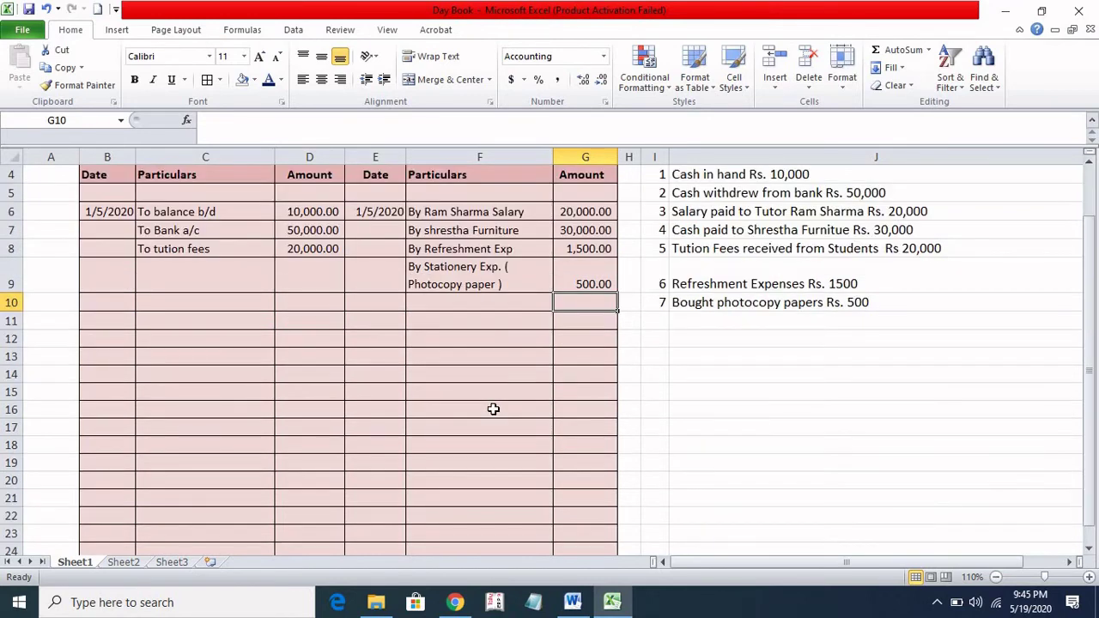
pyautogui.scroll(1, 495, 416)
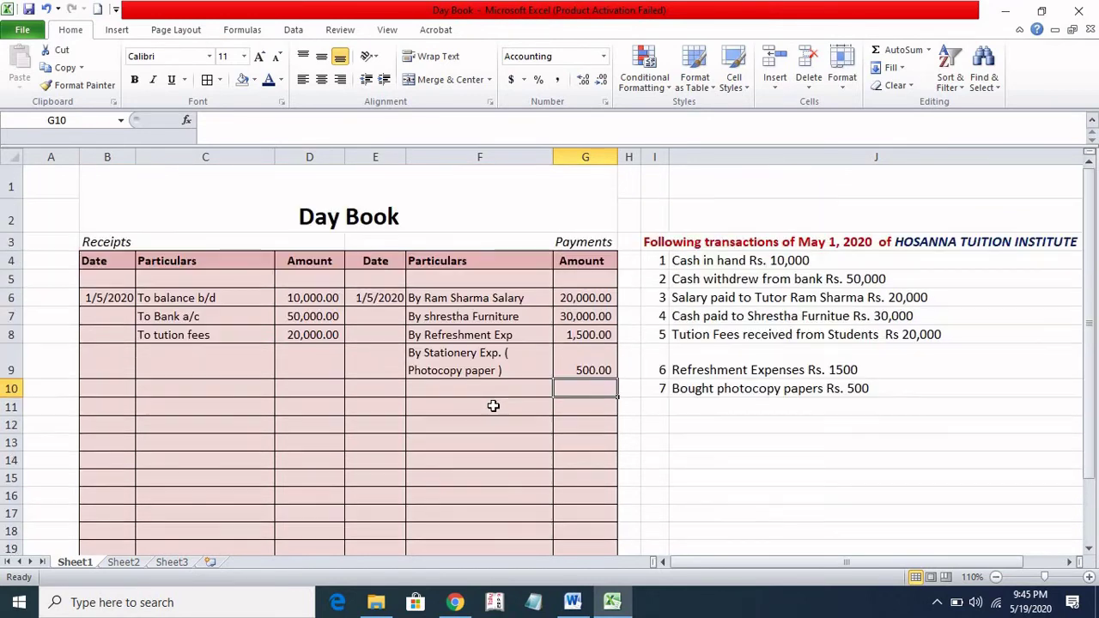
# Step: Add a receipts Total in C12 with =SUM(D6:D11) giving 80,000.00
pyautogui.click(195, 428)
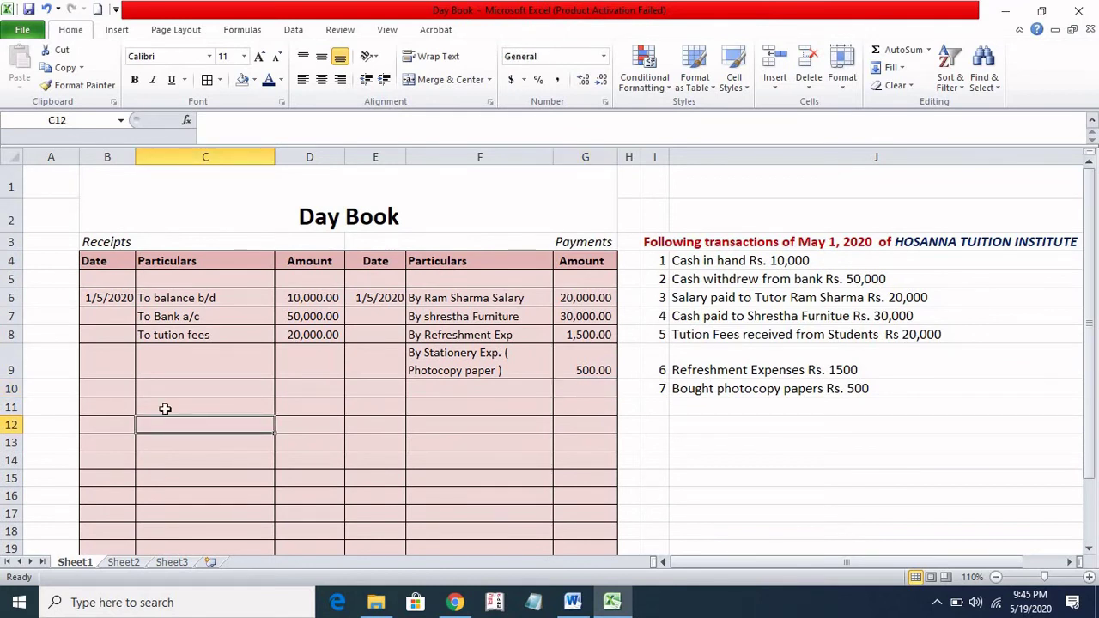
pyautogui.write('Total')
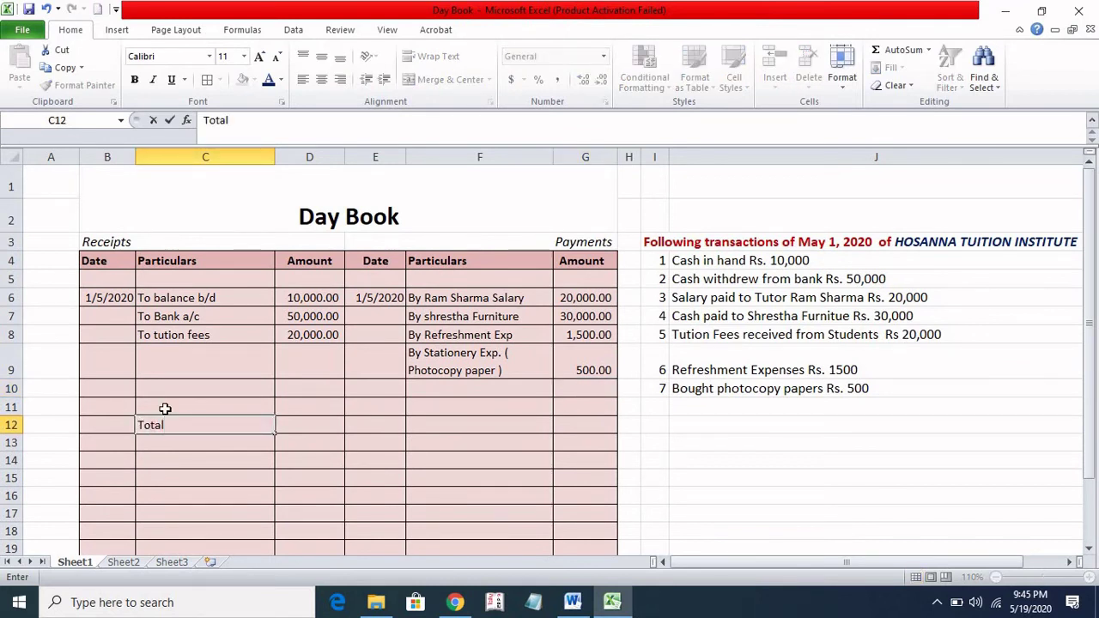
pyautogui.press('Tab')
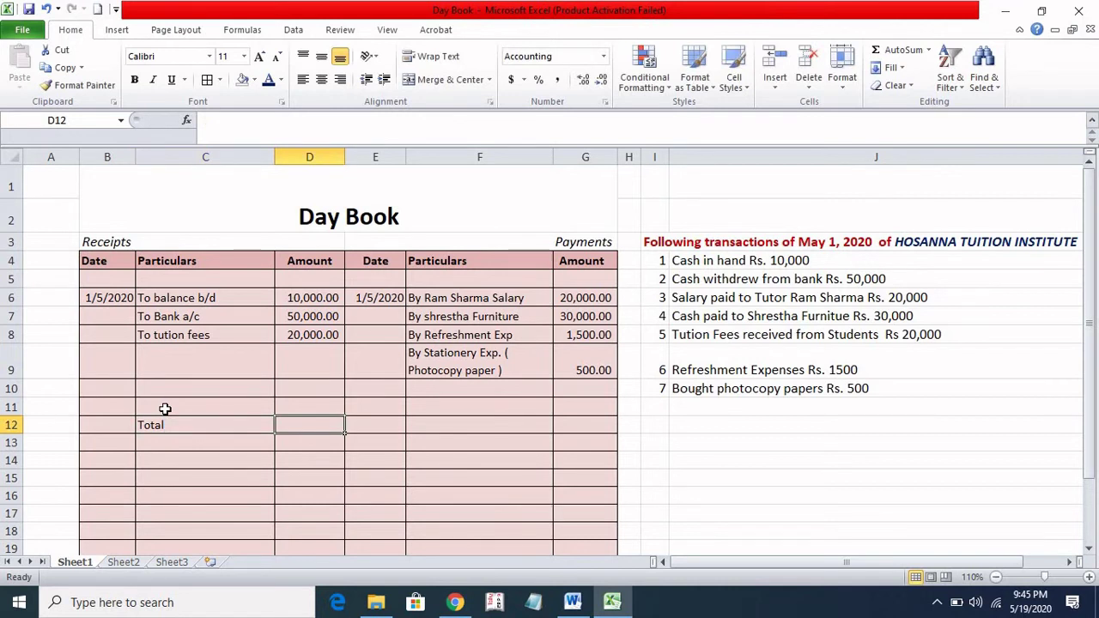
pyautogui.write('=sum')
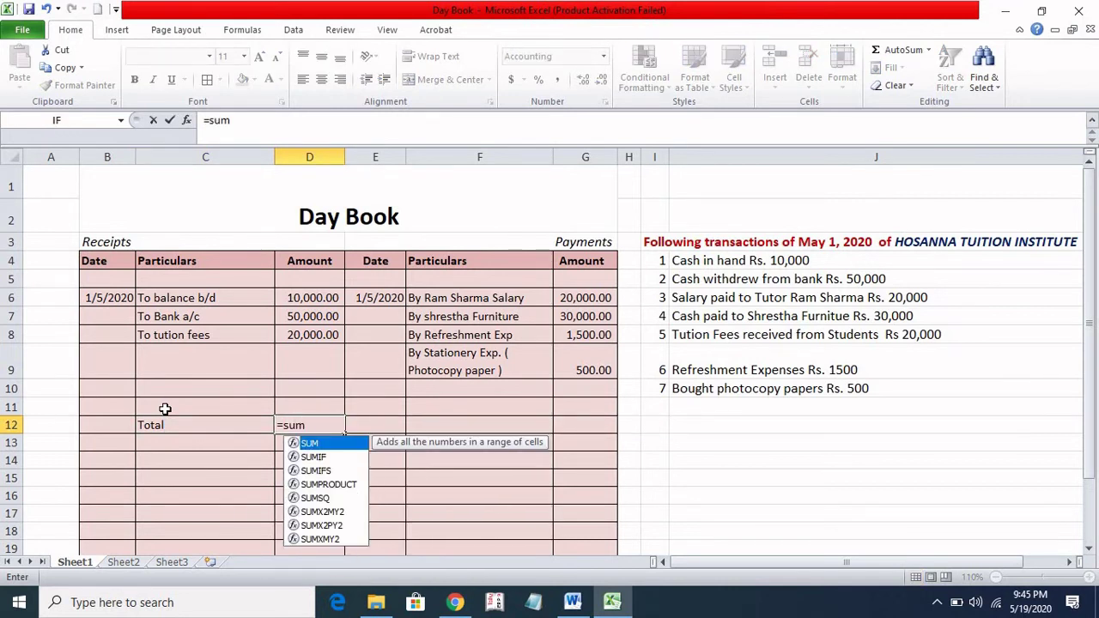
pyautogui.write('(')
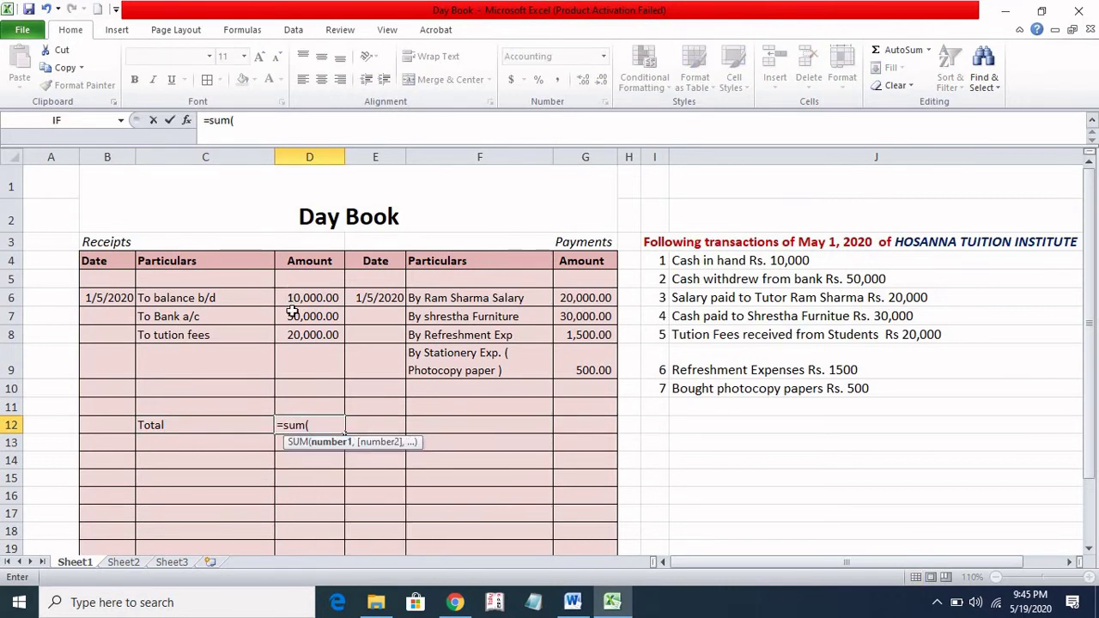
pyautogui.moveTo(293, 298); pyautogui.dragTo(290, 402)
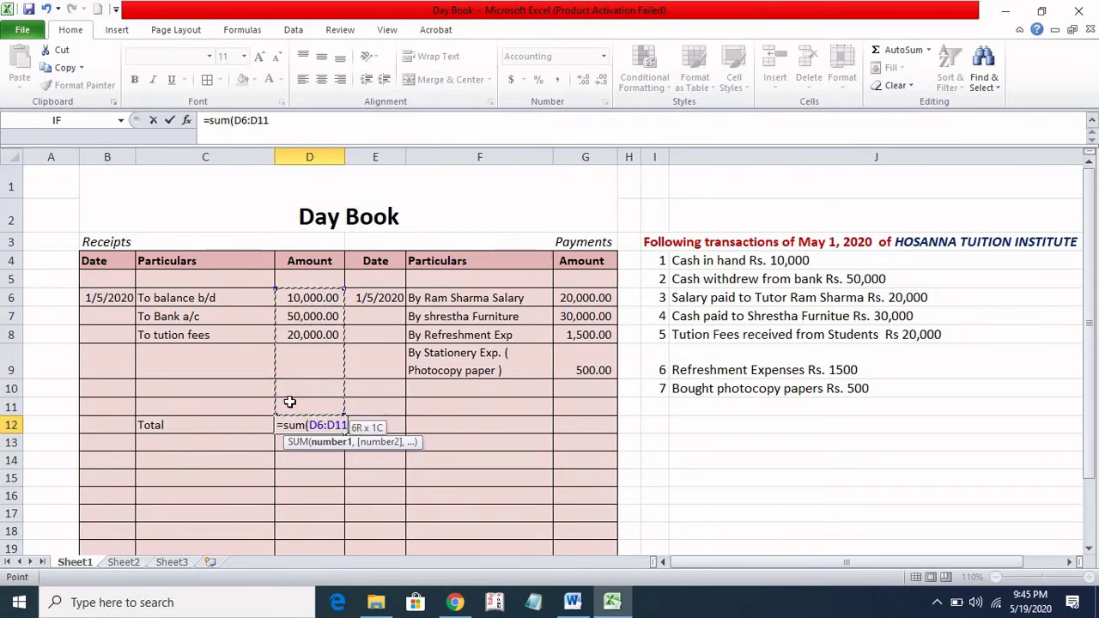
pyautogui.press('Return')
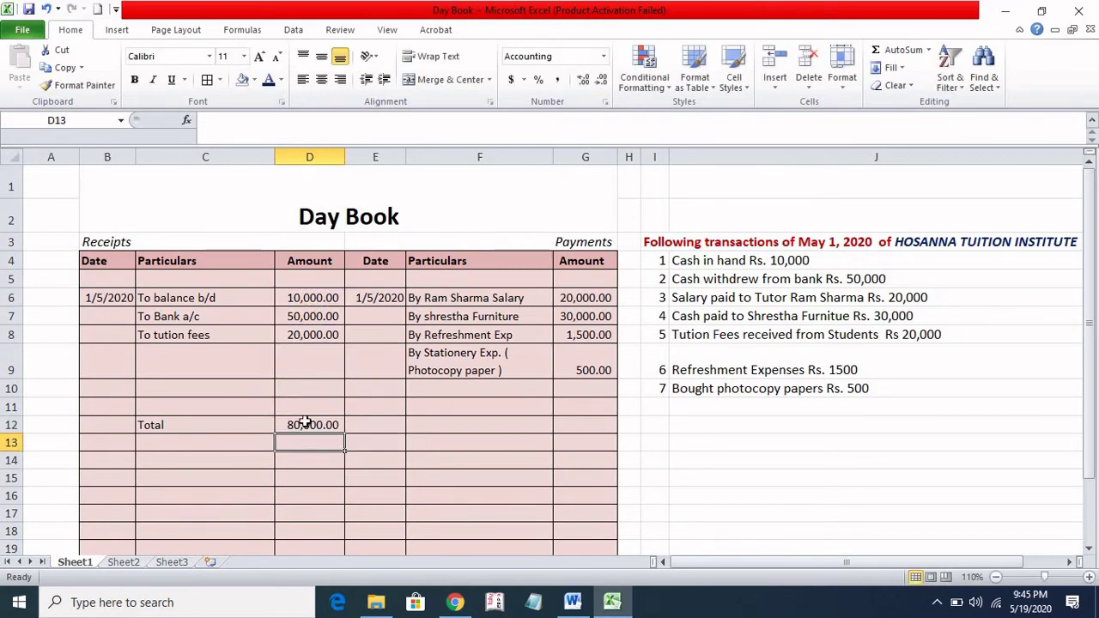
# Step: Add a payments Total in F12 with =SUM(G6:G11) giving 52,000.00
pyautogui.click(519, 428)
pyautogui.write('To')
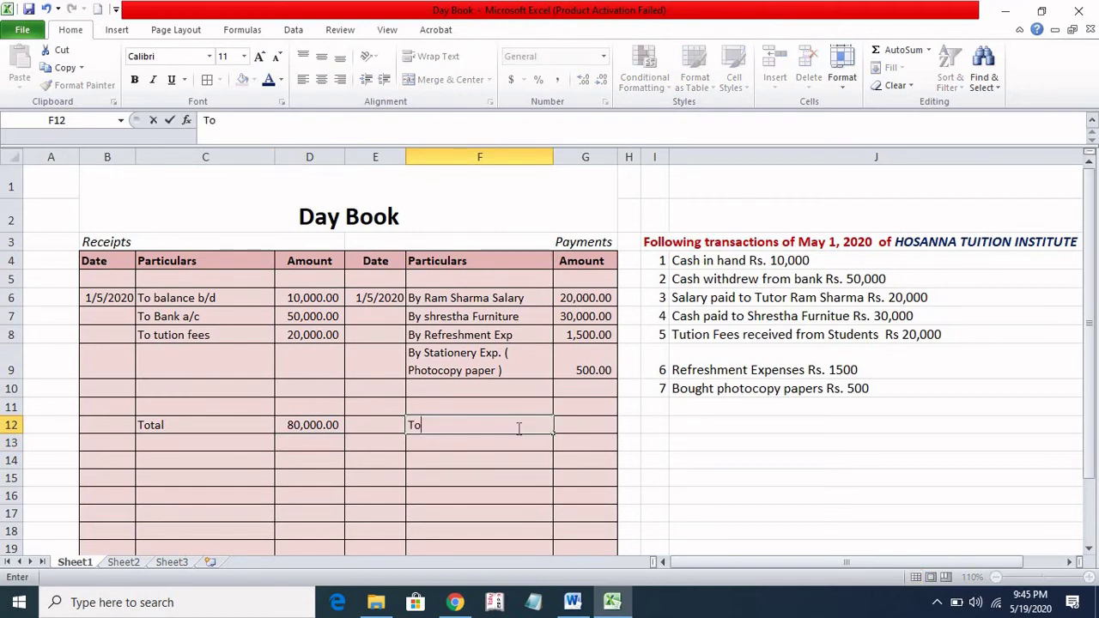
pyautogui.write('tal')
pyautogui.press('Tab')
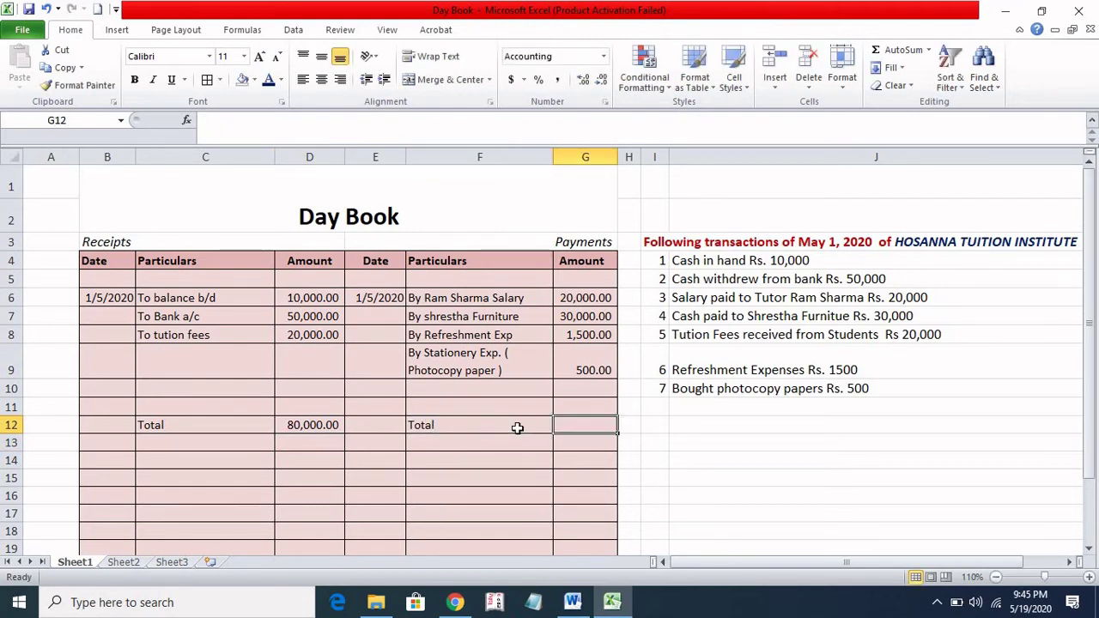
pyautogui.write('=sum')
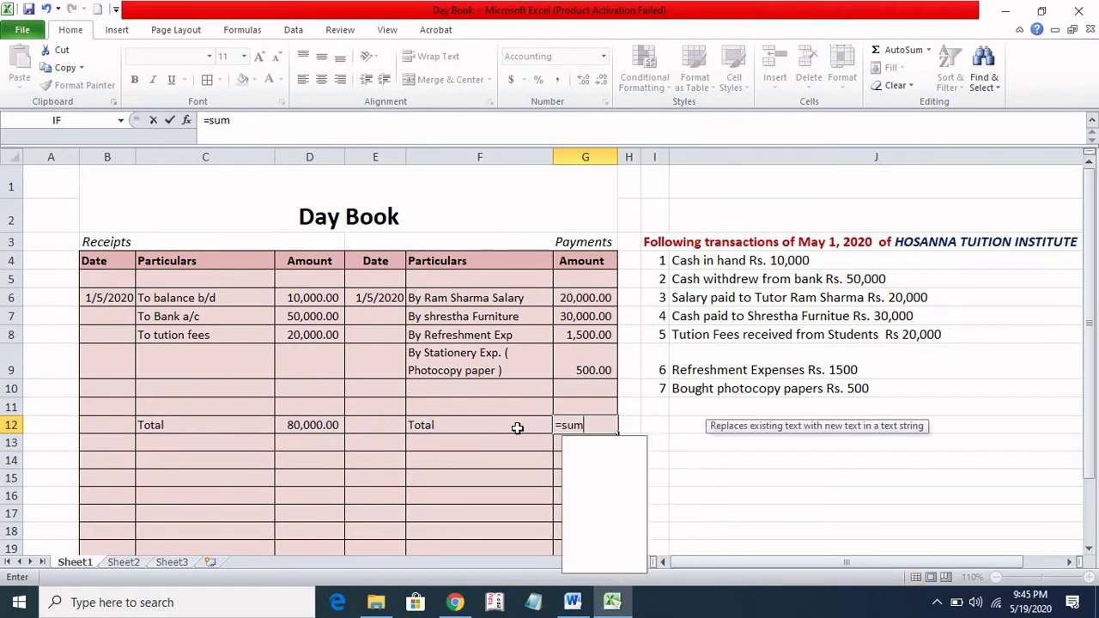
pyautogui.write('(')
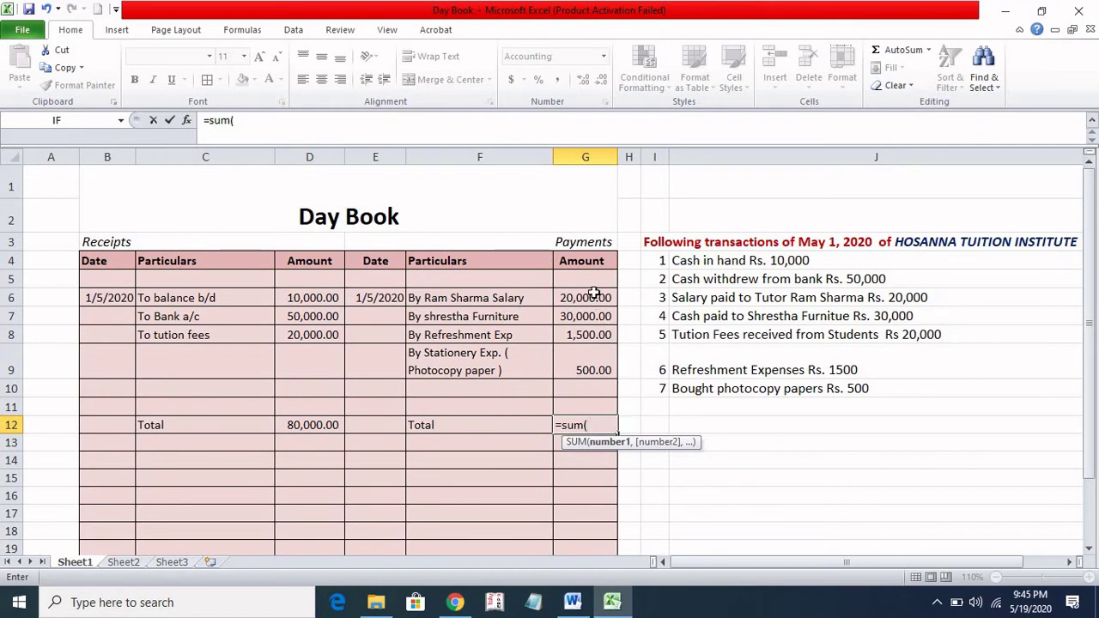
pyautogui.moveTo(593, 294); pyautogui.dragTo(599, 401)
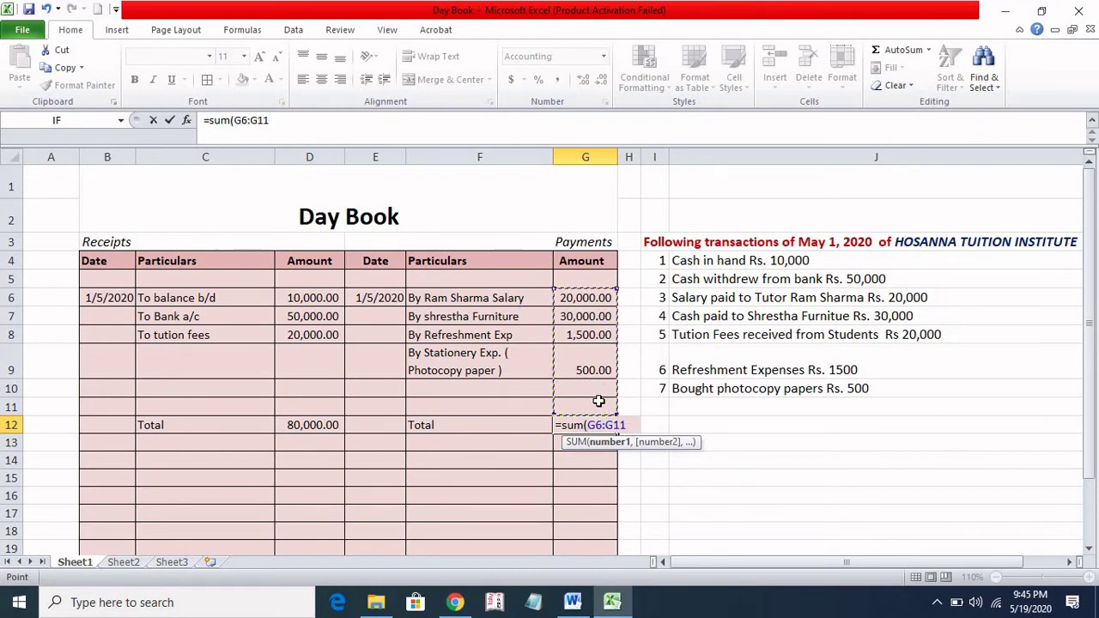
pyautogui.press('Return')
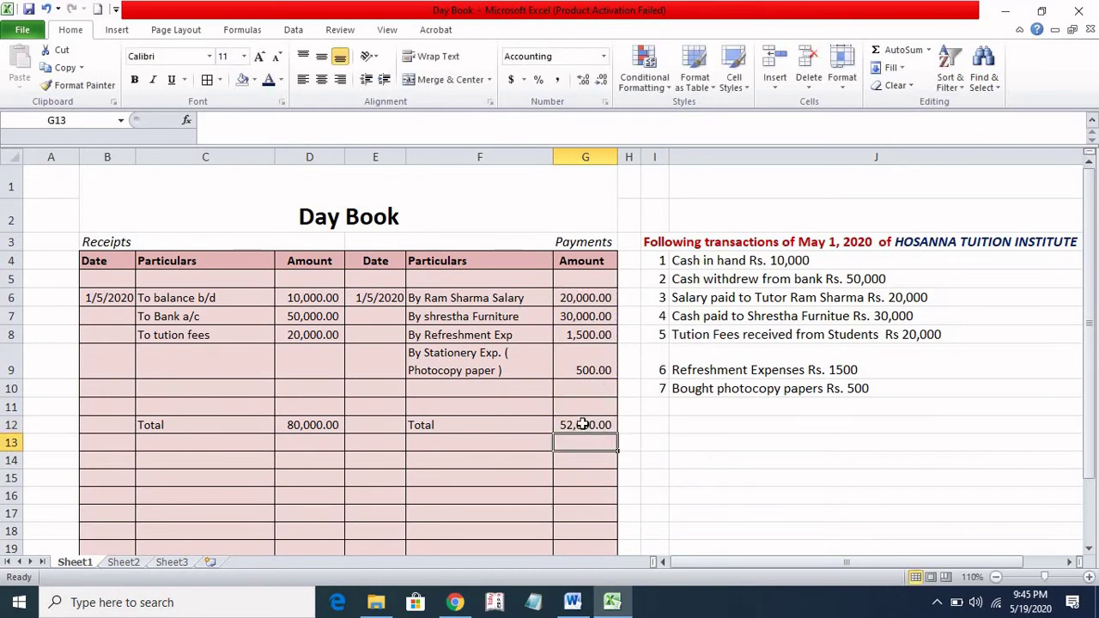
# Step: Review the SUM formulas behind the payments and receipts totals
pyautogui.click(586, 424)
pyautogui.click(320, 425)
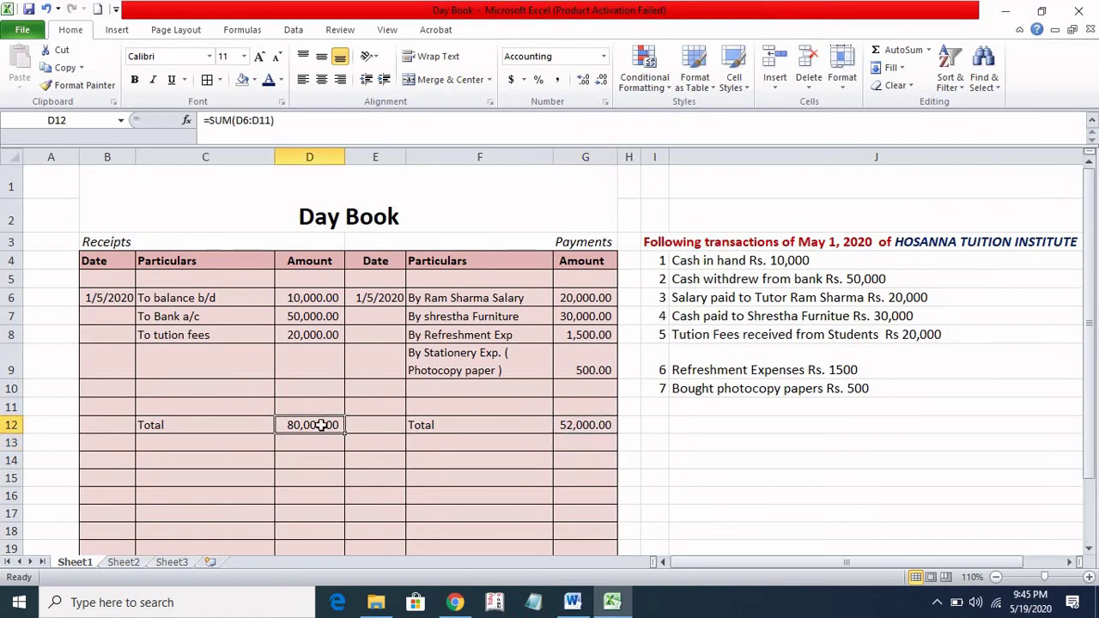
pyautogui.click(585, 425)
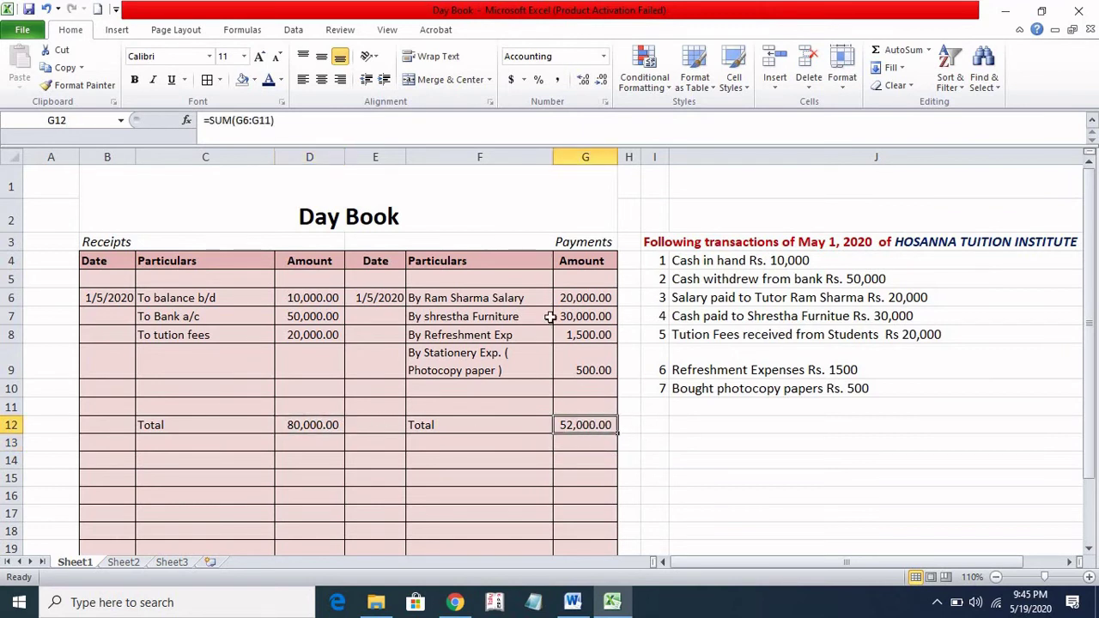
pyautogui.click(467, 392)
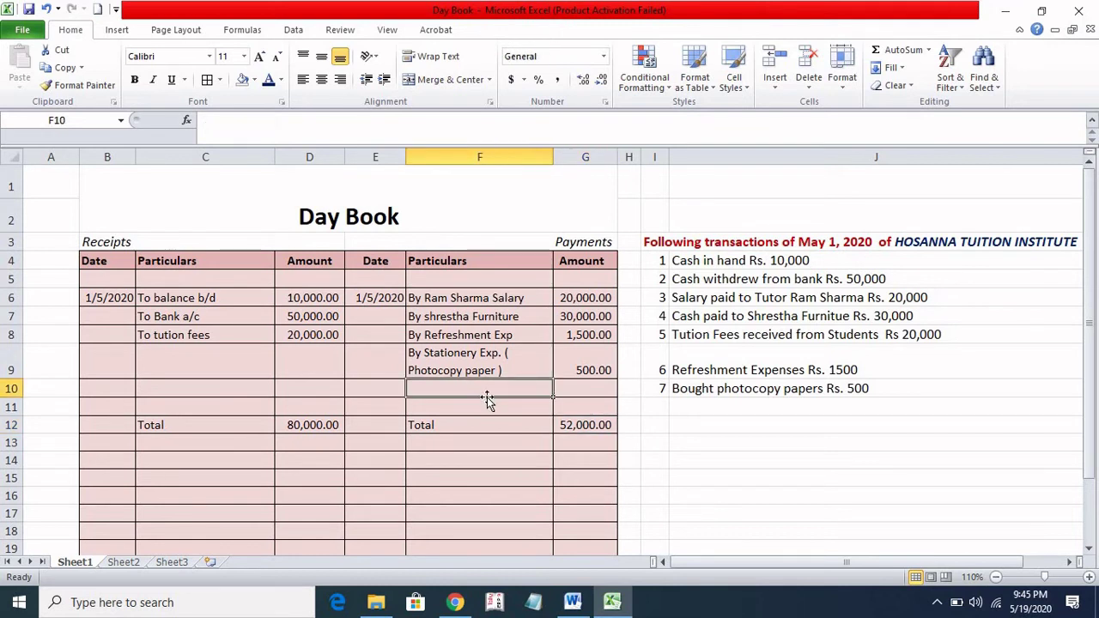
# Step: Enter 'By balance c/d' with 28,000 in F10:G10, bringing payments to 80,000.00
pyautogui.write('By')
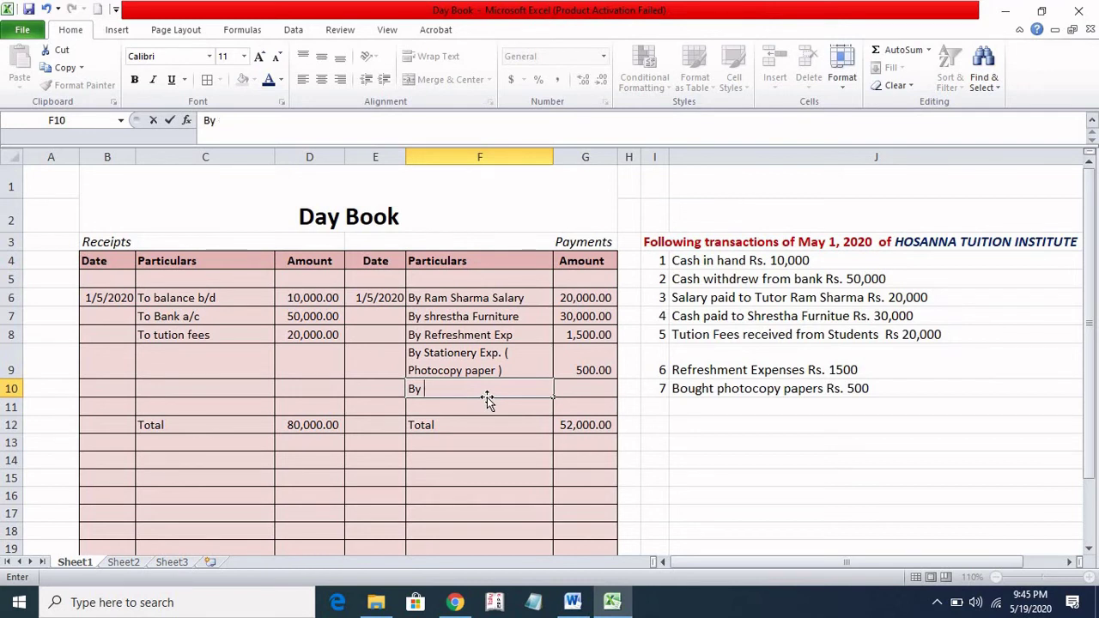
pyautogui.write('ba')
pyautogui.write('lance ')
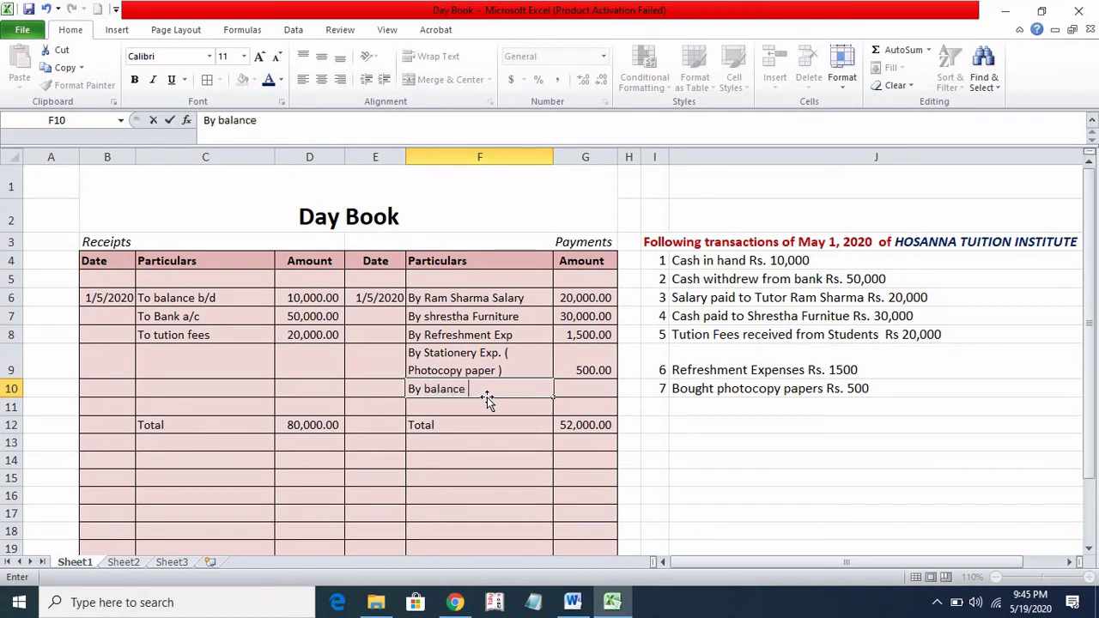
pyautogui.write('c/d')
pyautogui.press('Tab')
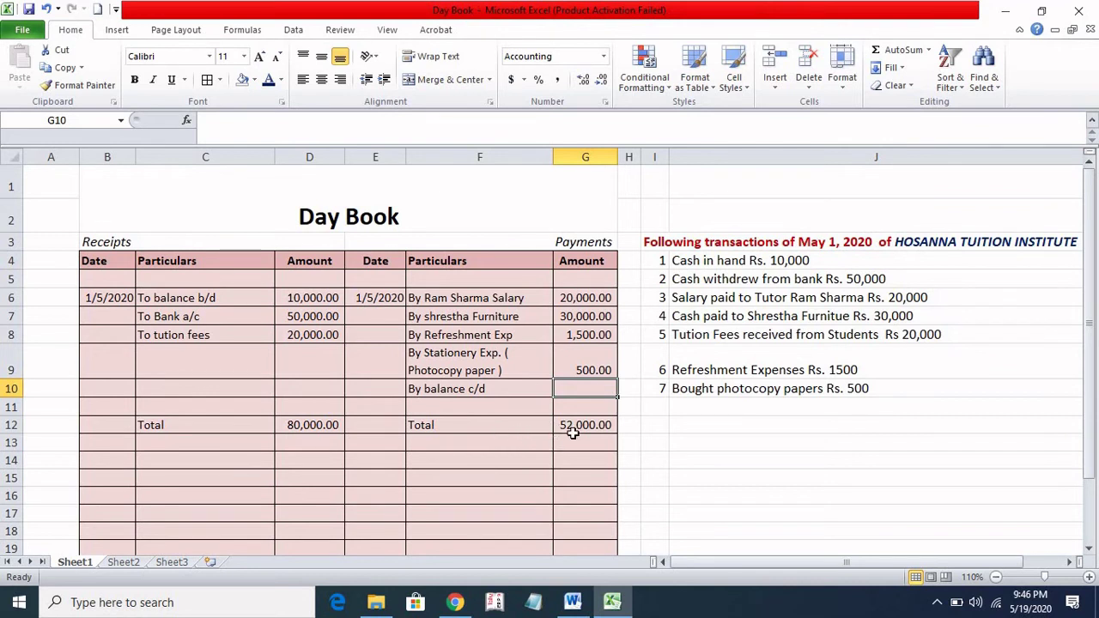
pyautogui.write('2')
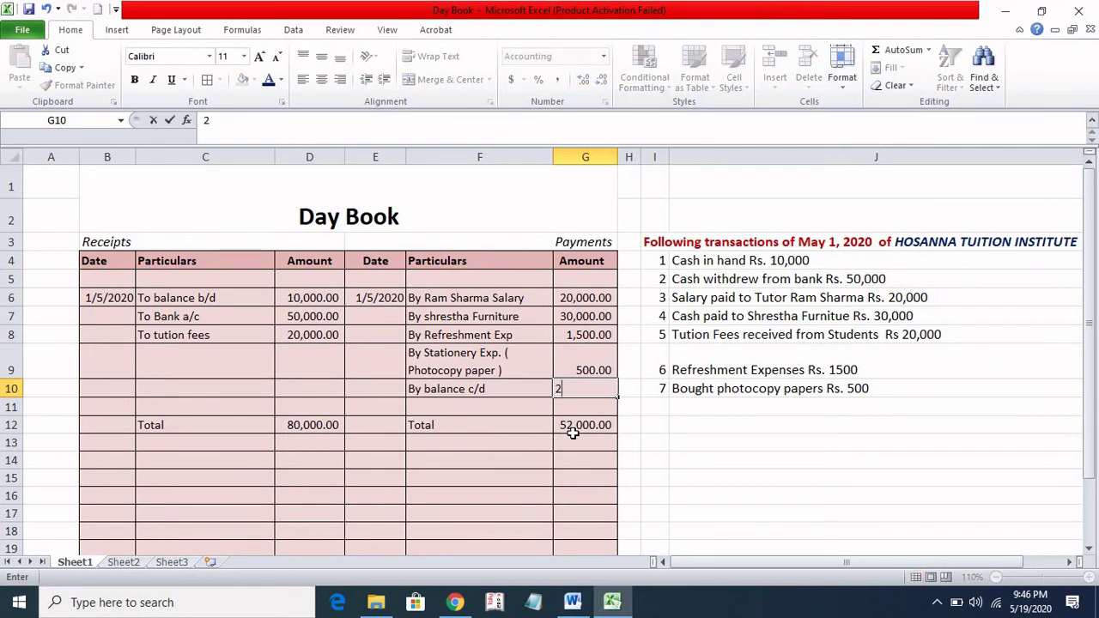
pyautogui.write('8000')
pyautogui.press('Return')
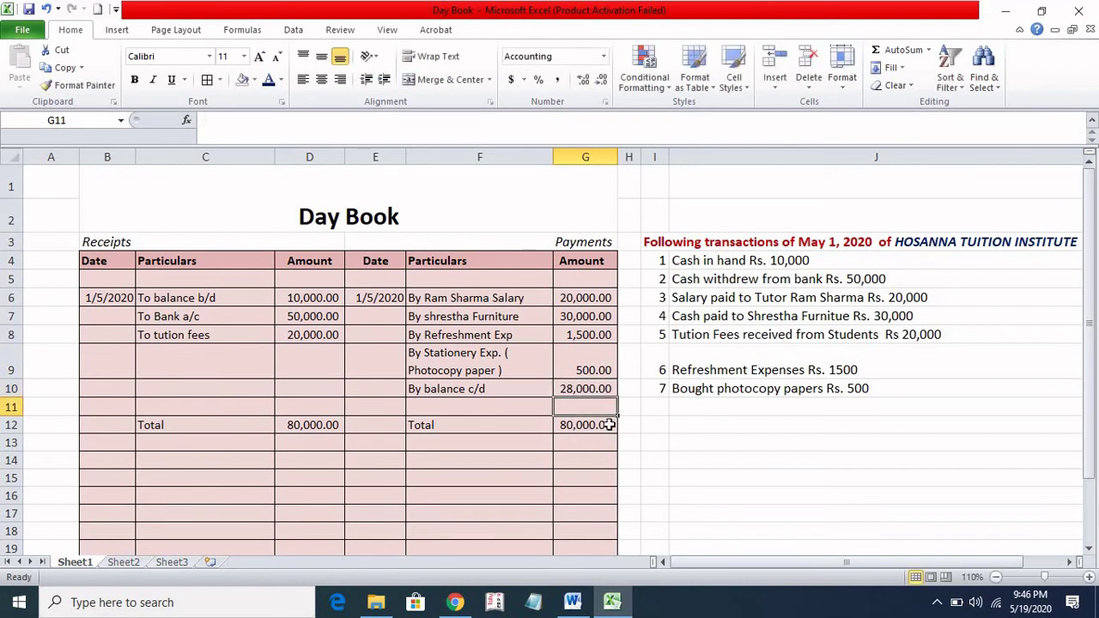
pyautogui.click(586, 491)
pyautogui.moveTo(528, 389); pyautogui.dragTo(562, 388)
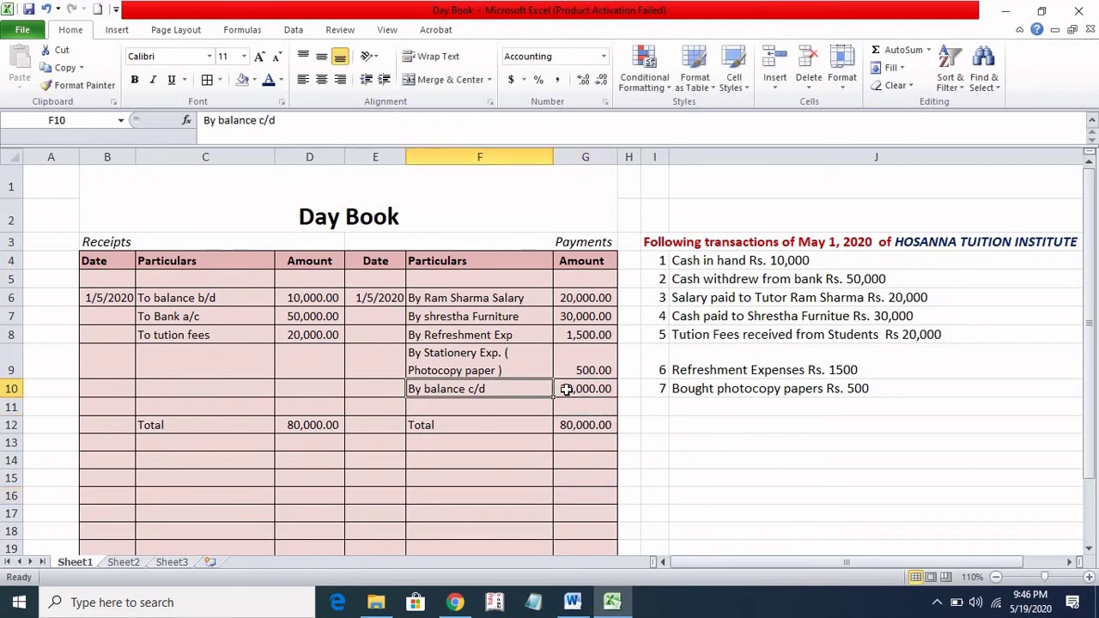
# Step: Bold the By balance c/d line and the row 12 Total figures
pyautogui.click(136, 81)
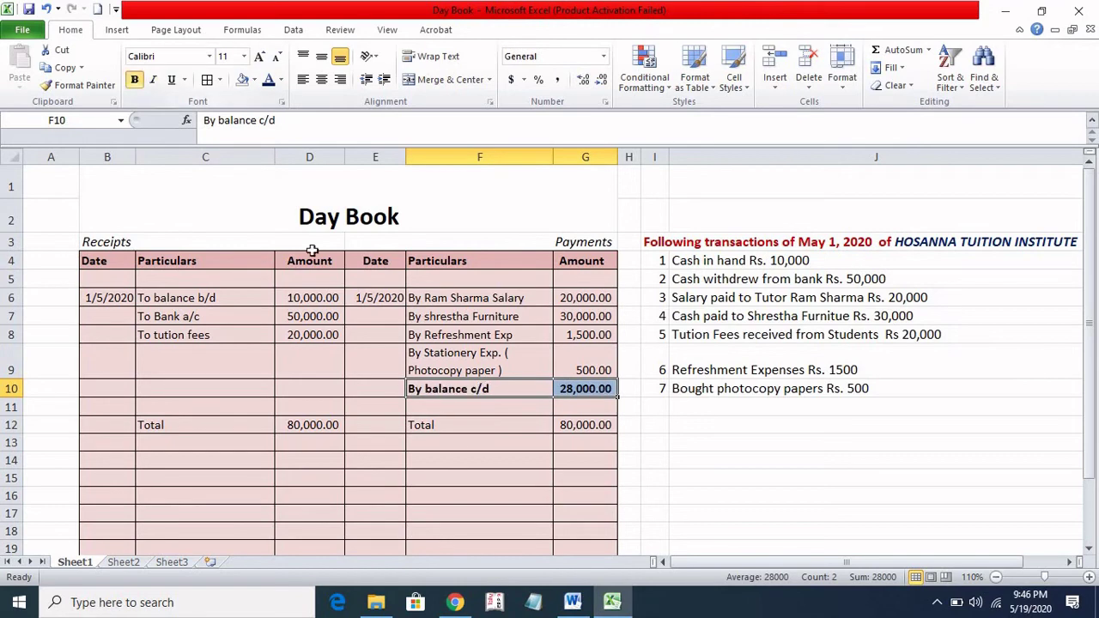
pyautogui.click(451, 445)
pyautogui.scroll(-1, 679, 438)
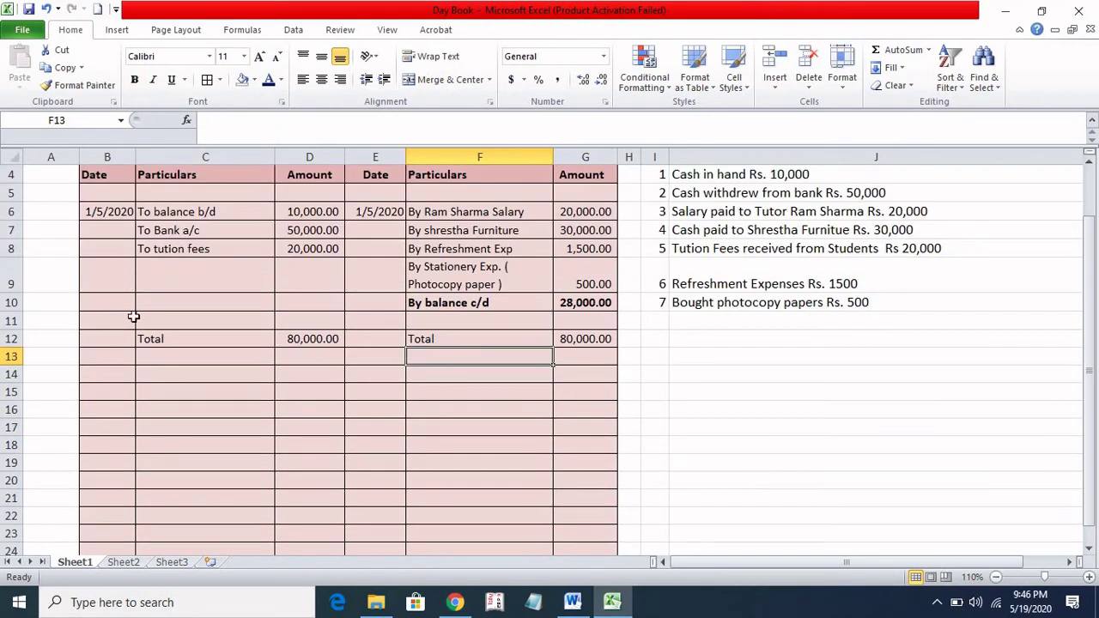
pyautogui.moveTo(124, 338); pyautogui.dragTo(568, 339)
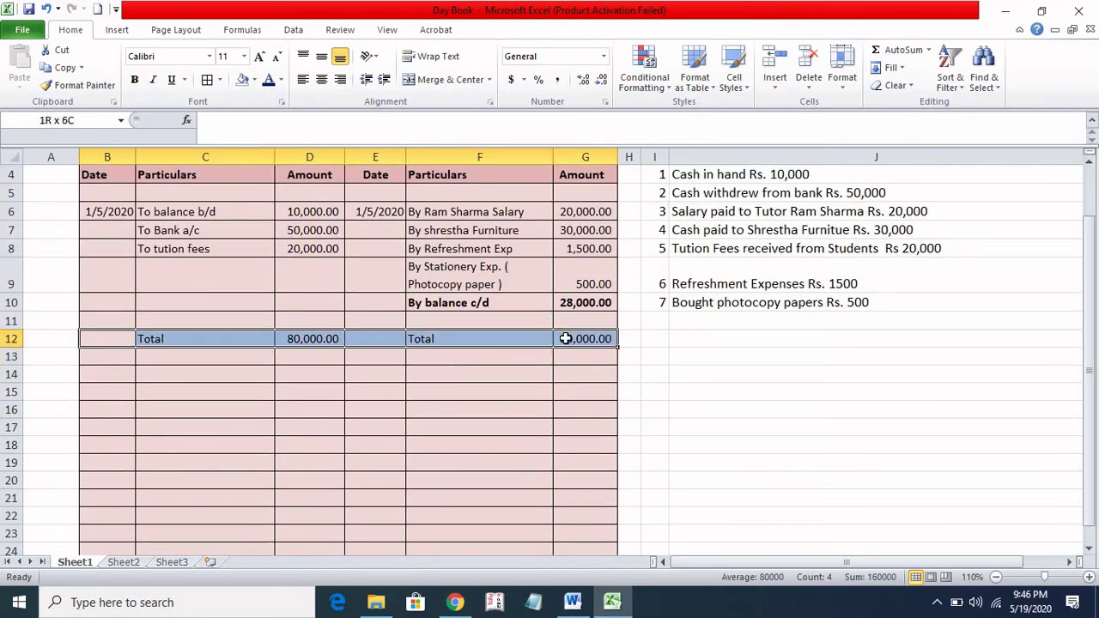
pyautogui.click(133, 80)
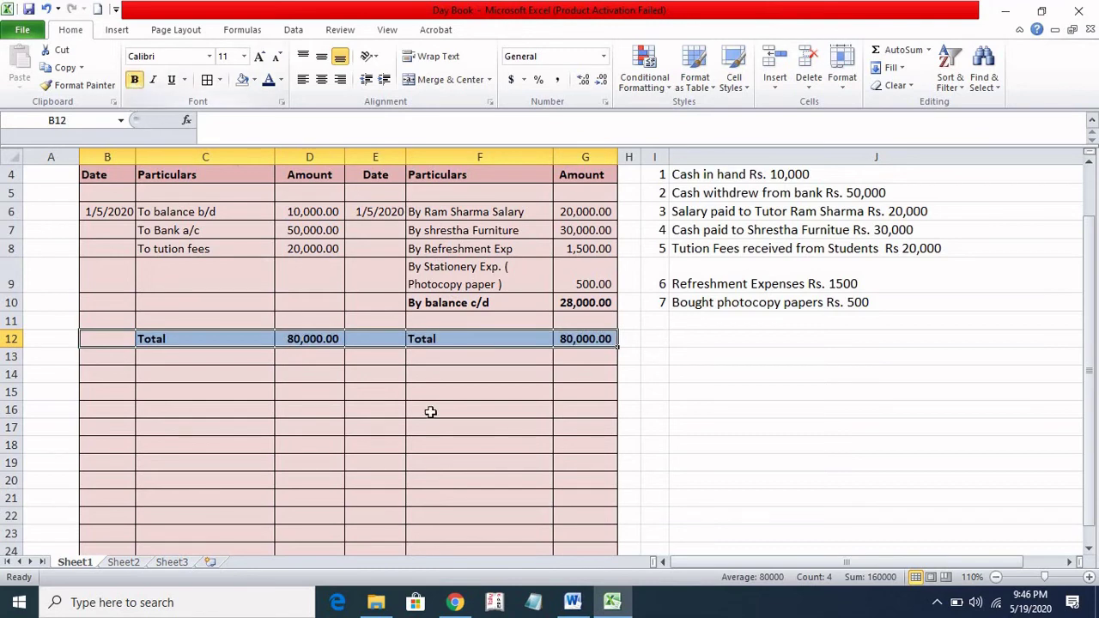
pyautogui.scroll(1, 430, 418)
pyautogui.click(462, 461)
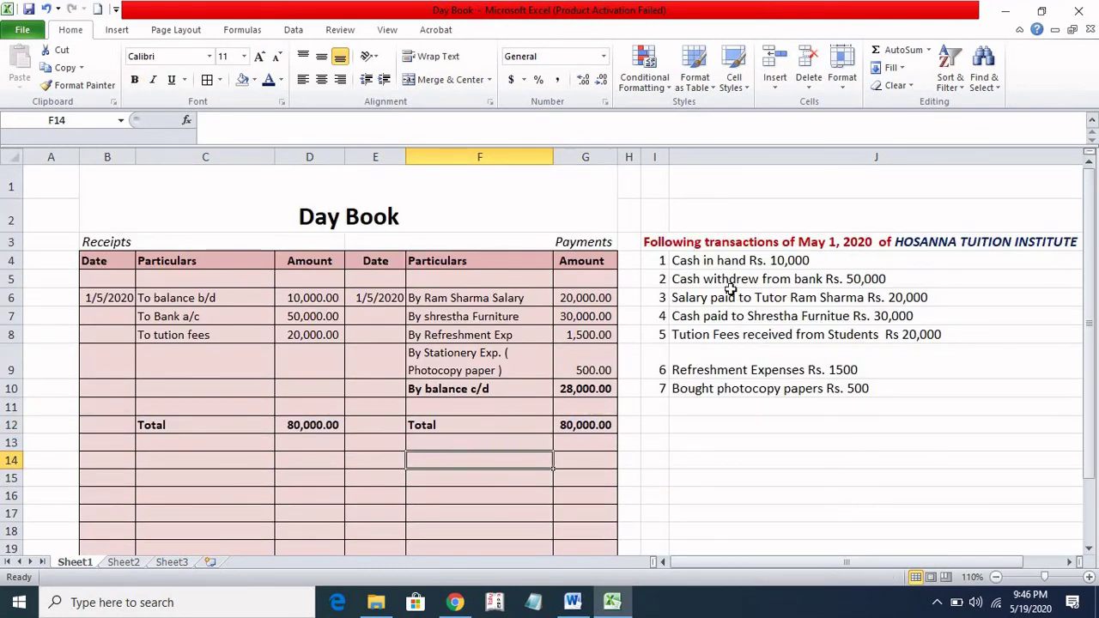
# Step: Compare the cash in hand transaction with the By balance c/d entry
pyautogui.click(693, 265)
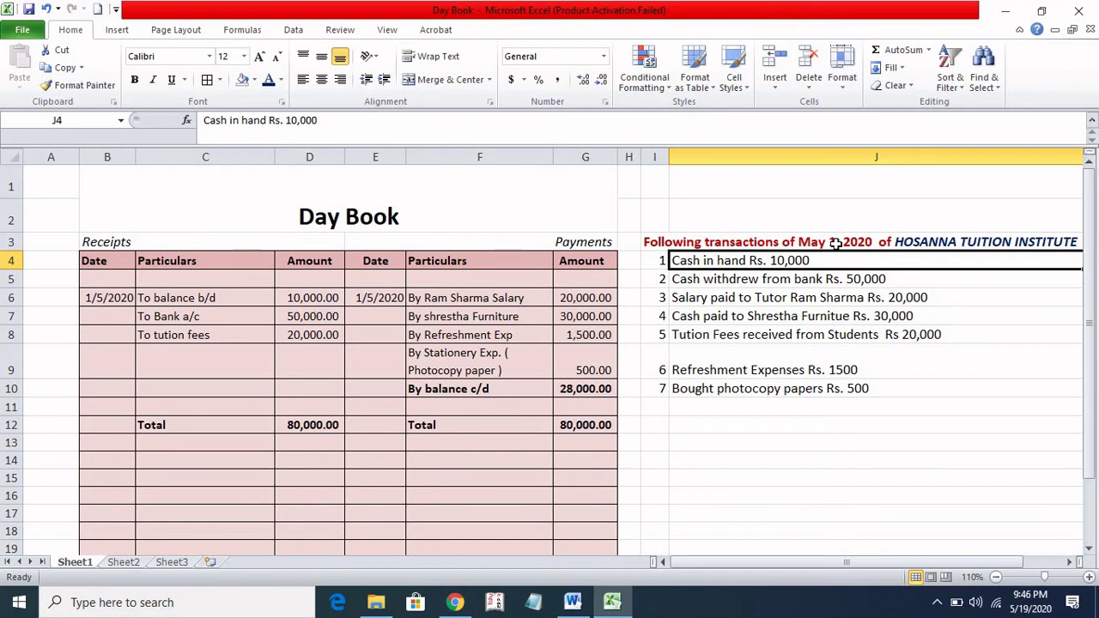
pyautogui.click(451, 390)
pyautogui.click(747, 261)
pyautogui.click(503, 390)
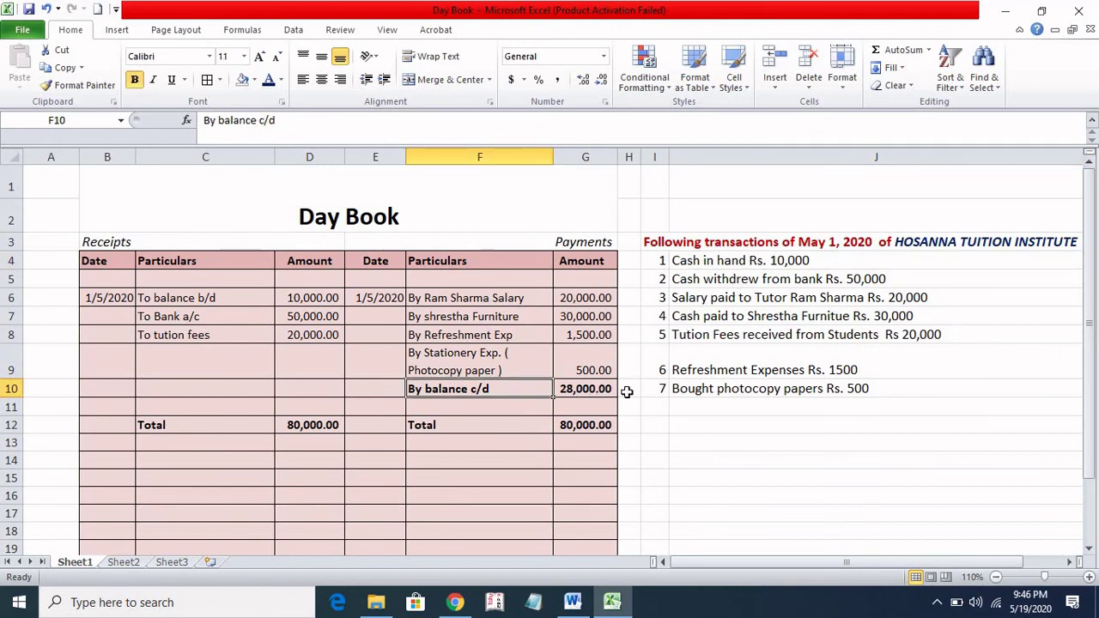
pyautogui.scroll(-1, 628, 392)
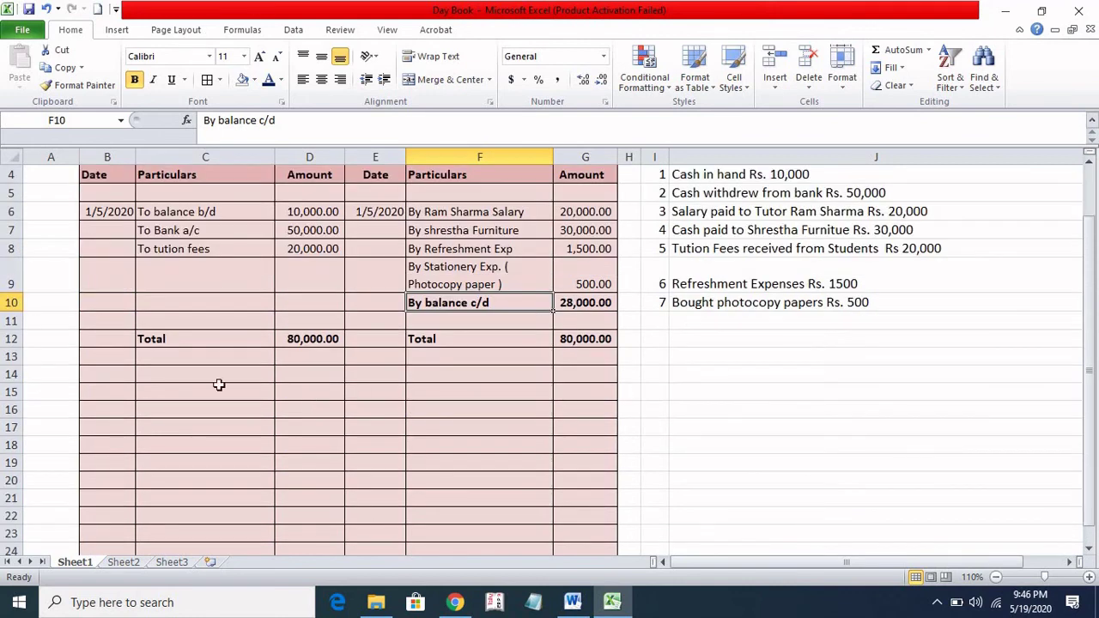
# Step: Add a 2/5/2020 'To balance b/d' receipt of 28,000.00 in row 14
pyautogui.click(117, 373)
pyautogui.write('20')
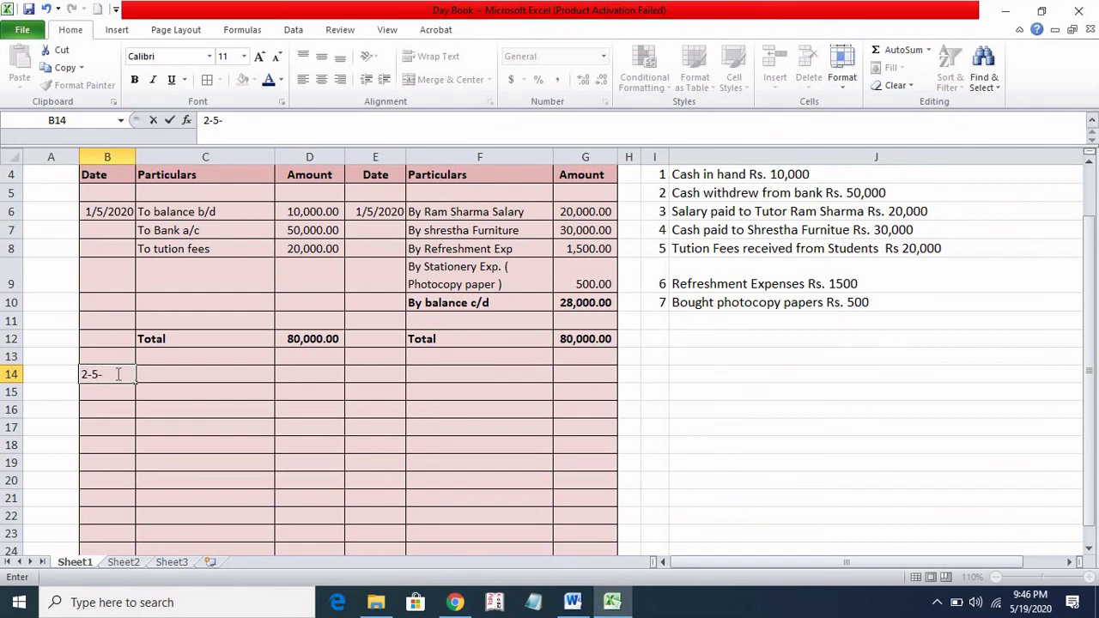
pyautogui.write('20')
pyautogui.press('Tab')
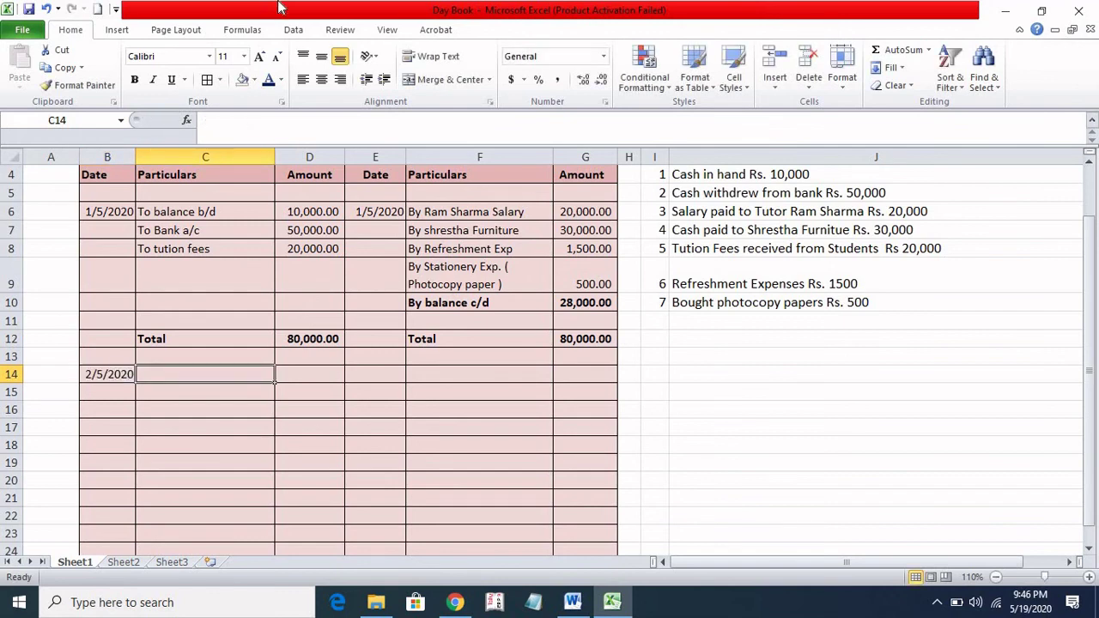
pyautogui.write('To balance b')
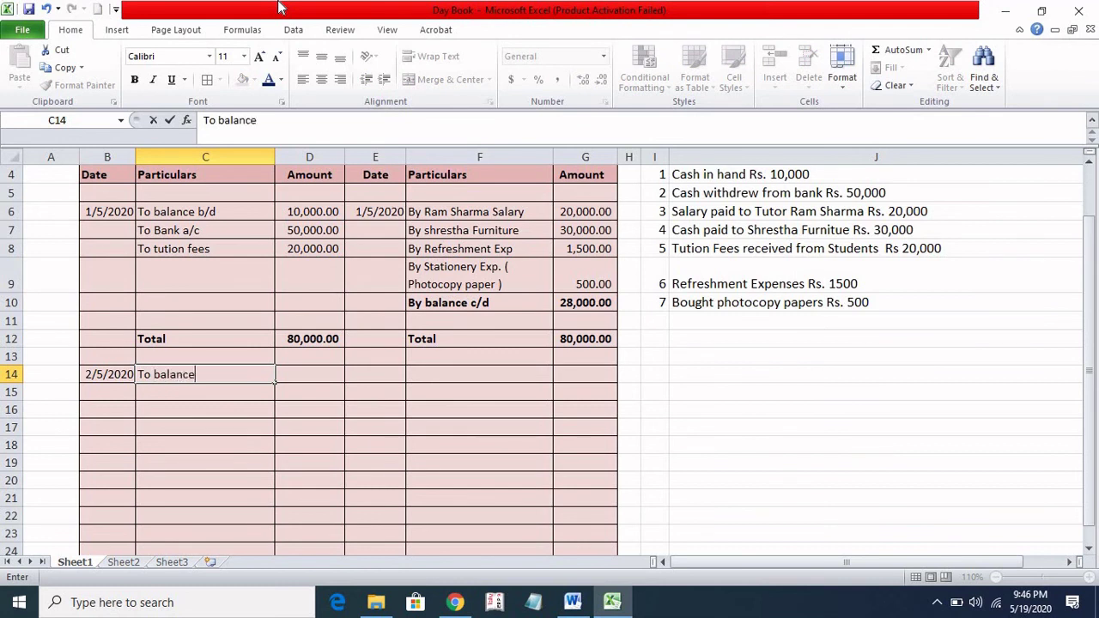
pyautogui.write('/d')
pyautogui.press('Tab')
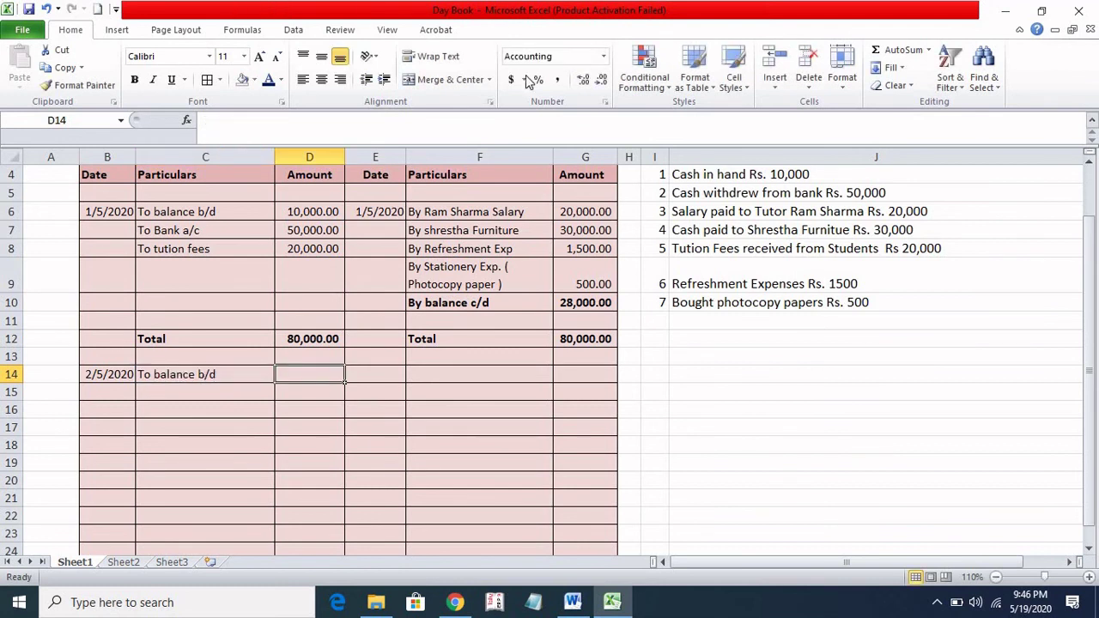
pyautogui.write('2')
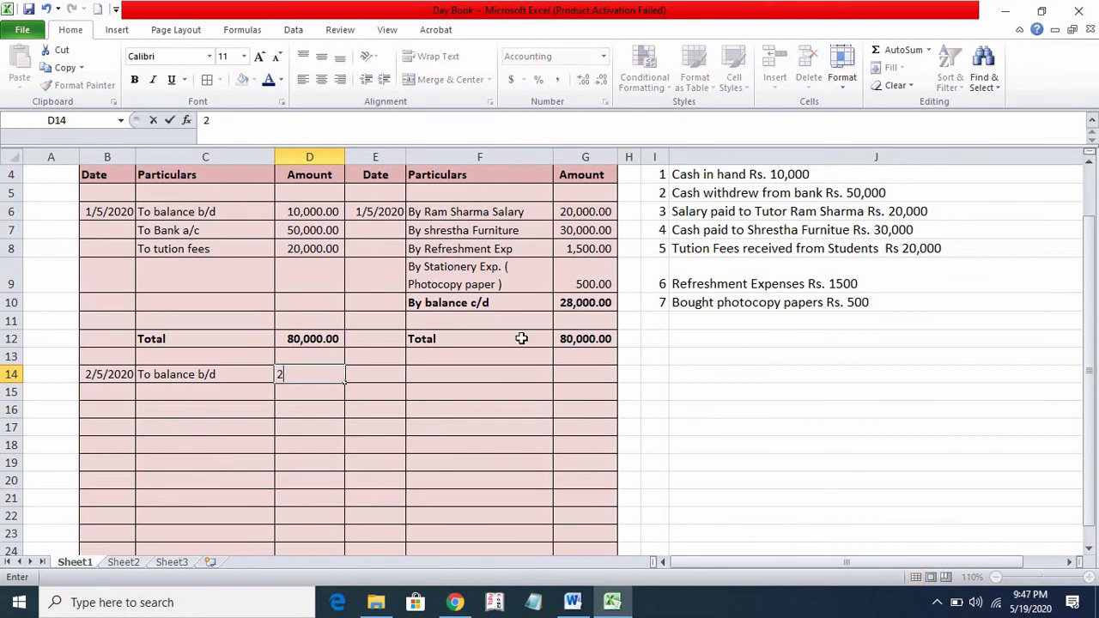
pyautogui.write('8000')
pyautogui.press('Return')
pyautogui.scroll(1, 447, 444)
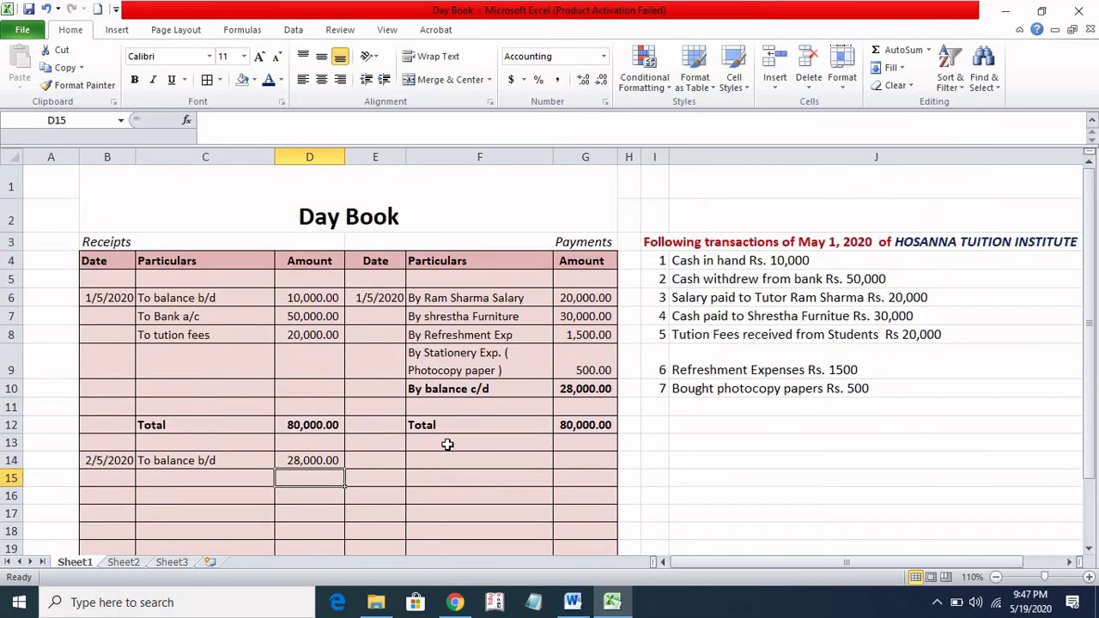
pyautogui.scroll(-2, 447, 444)
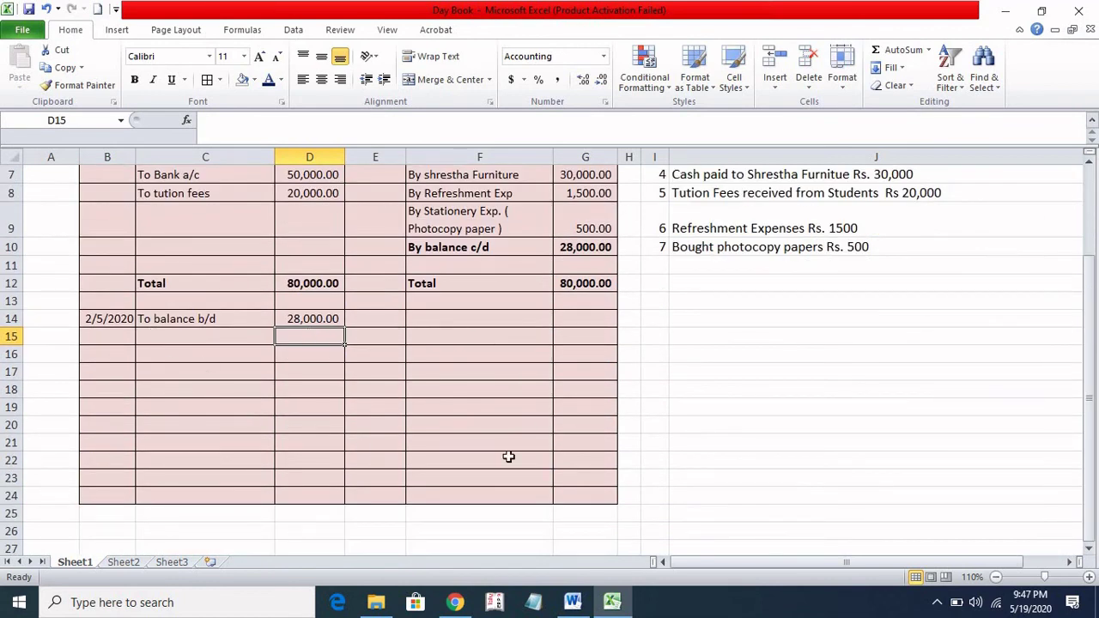
pyautogui.scroll(2, 404, 373)
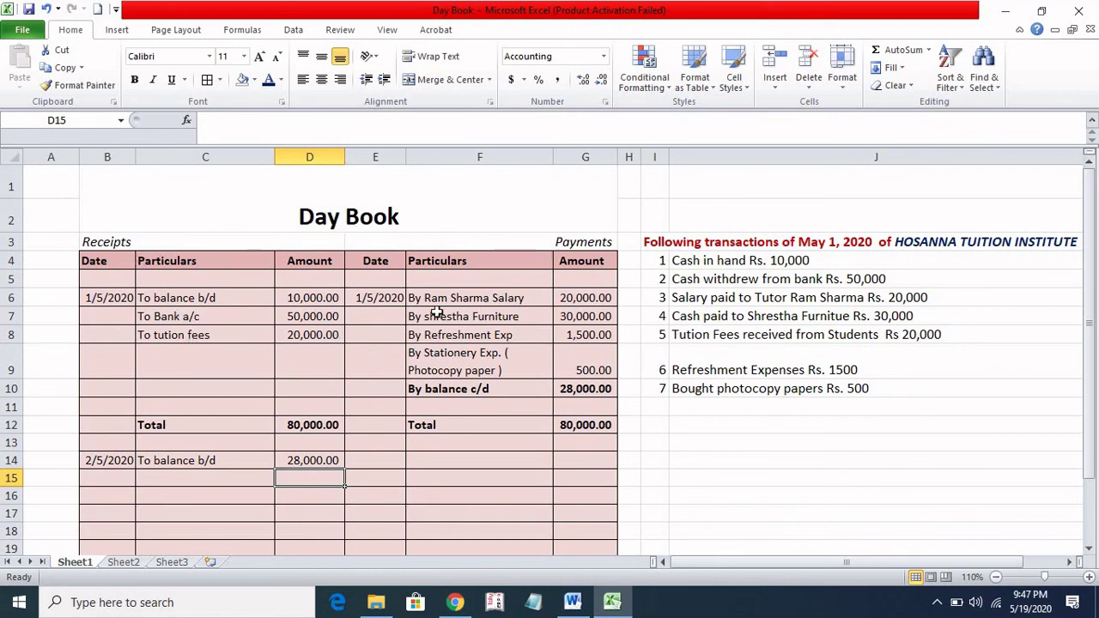
# Step: Make the balance c/d amount in G10 bold
pyautogui.click(555, 391)
pyautogui.hotkey('ctrl', 'b')
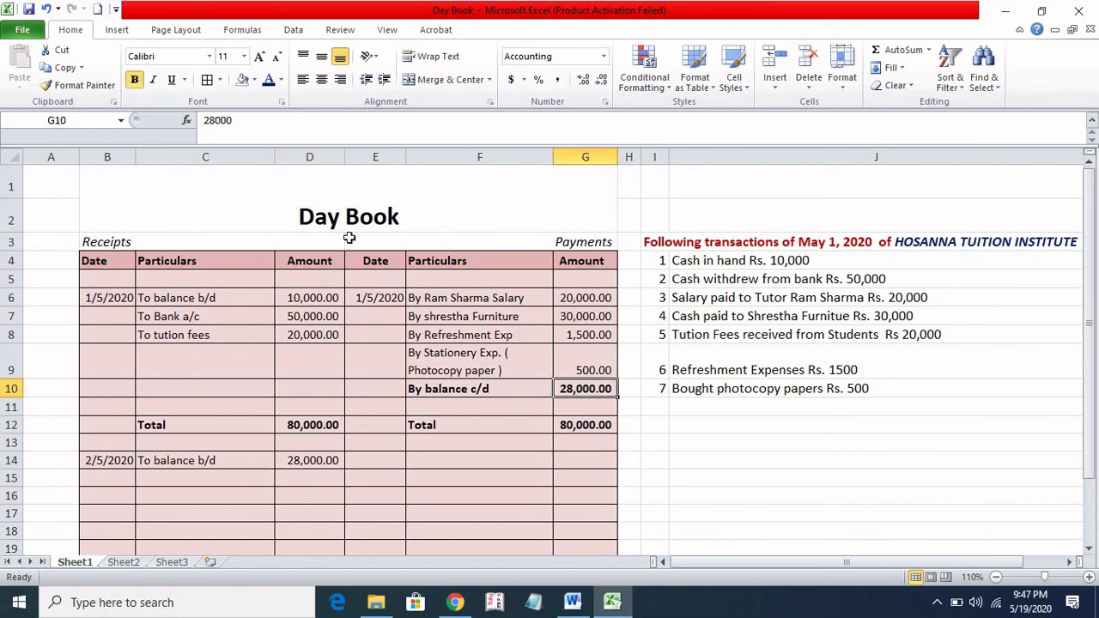
pyautogui.scroll(-1, 495, 486)
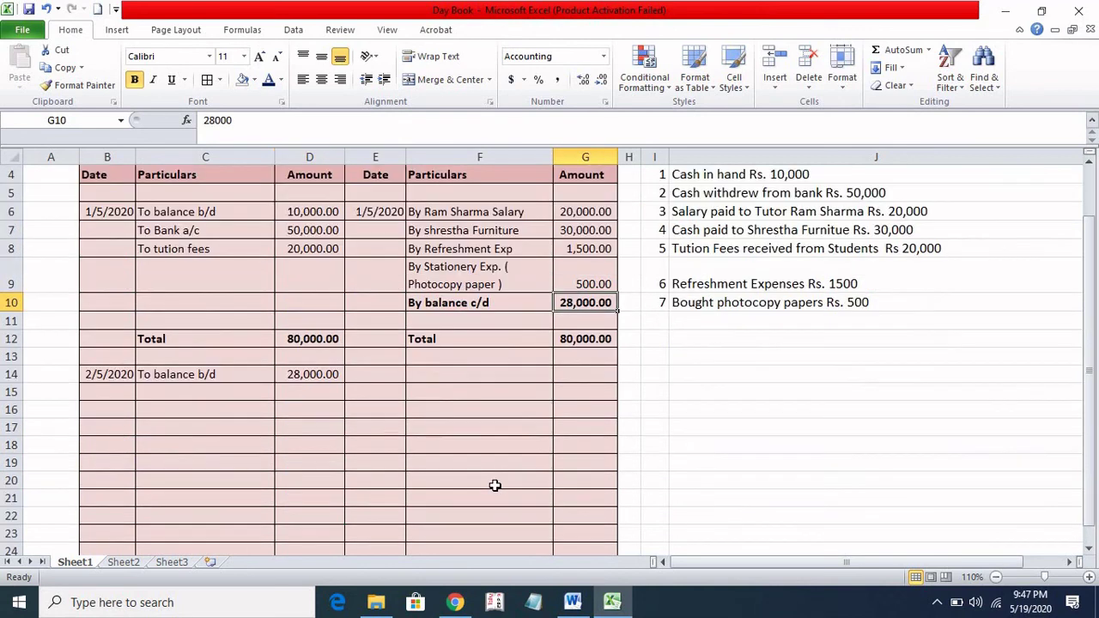
pyautogui.scroll(1, 495, 486)
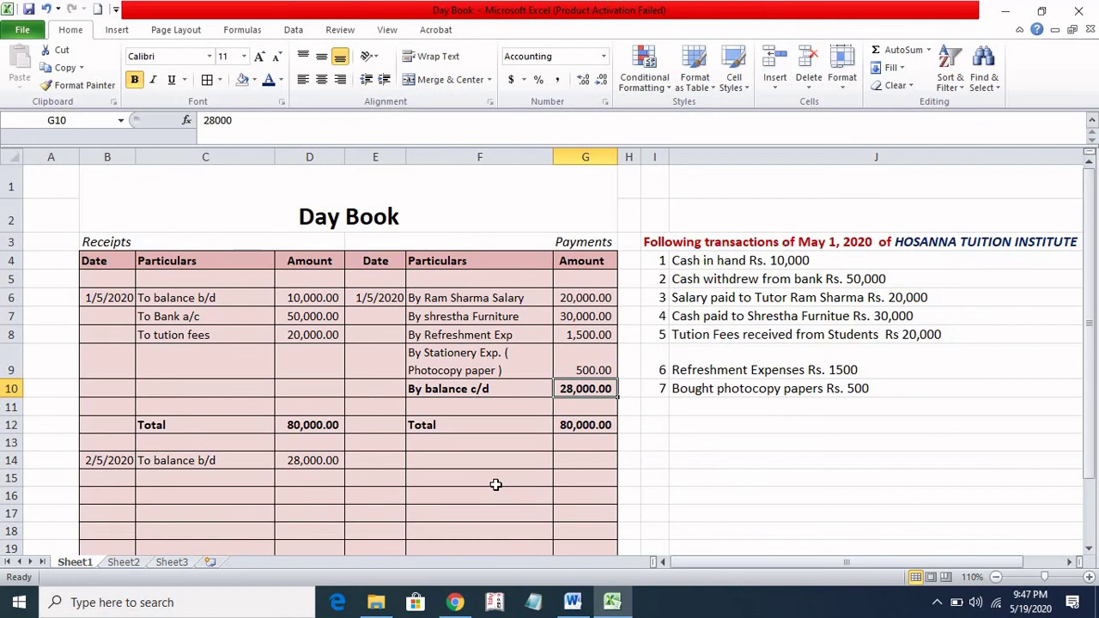